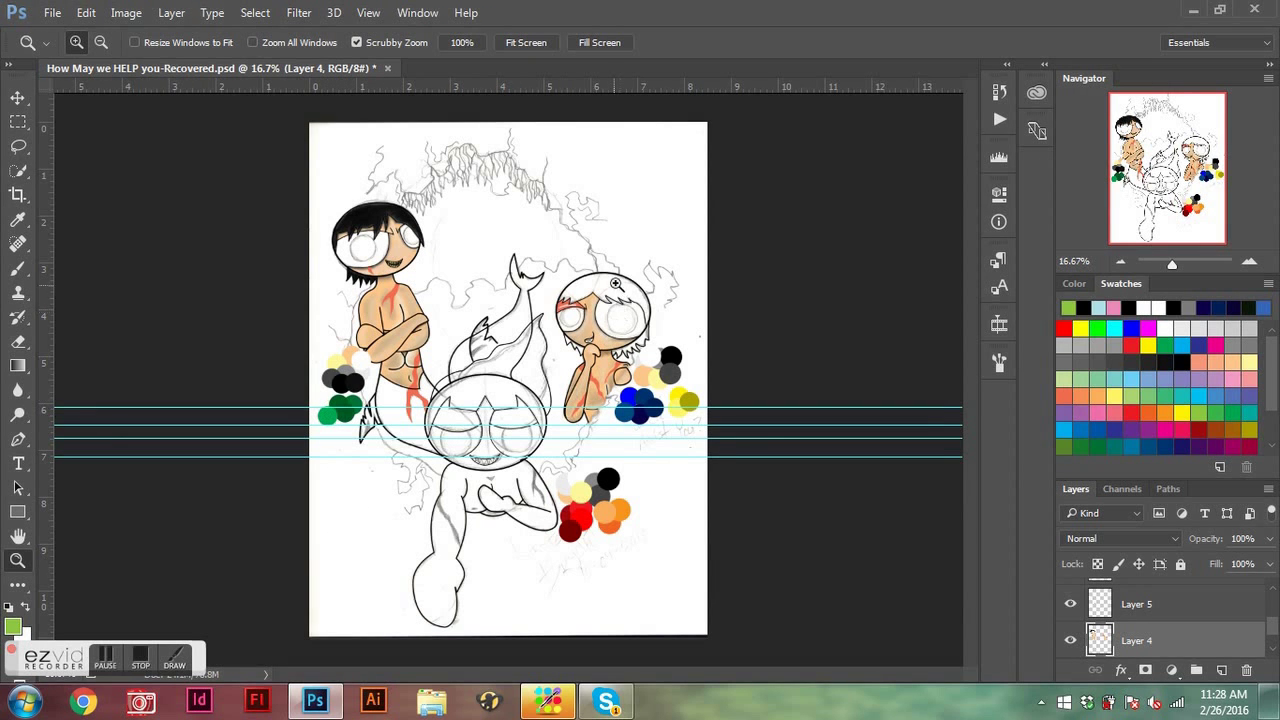
Step: Enlarge the Smudge brush to 35 and blend the light highlight on the front figure's fist into the skin tone
{"action": "left_click", "coordinate": [618, 306]}
{"action": "left_click", "coordinate": [627, 333]}
{"action": "left_click", "coordinate": [607, 374]}
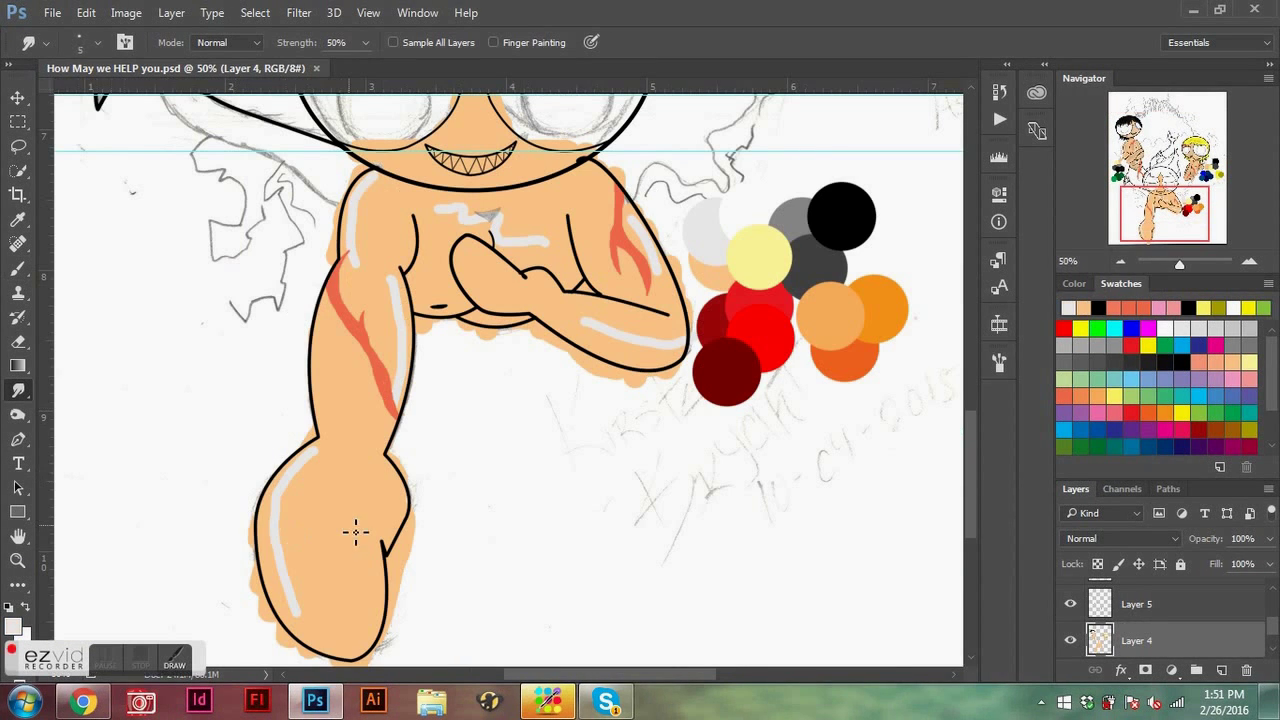
{"action": "key", "text": "bracketright"}
{"action": "key", "text": "bracketright"}
{"action": "key", "text": "bracketright"}
{"action": "key", "text": "bracketright"}
{"action": "key", "text": "bracketright"}
{"action": "key", "text": "bracketright"}
{"action": "mouse_move", "coordinate": [315, 480]}
{"action": "left_mouse_down"}
{"action": "mouse_move", "coordinate": [306, 491]}
{"action": "mouse_move", "coordinate": [303, 474]}
{"action": "left_mouse_up"}
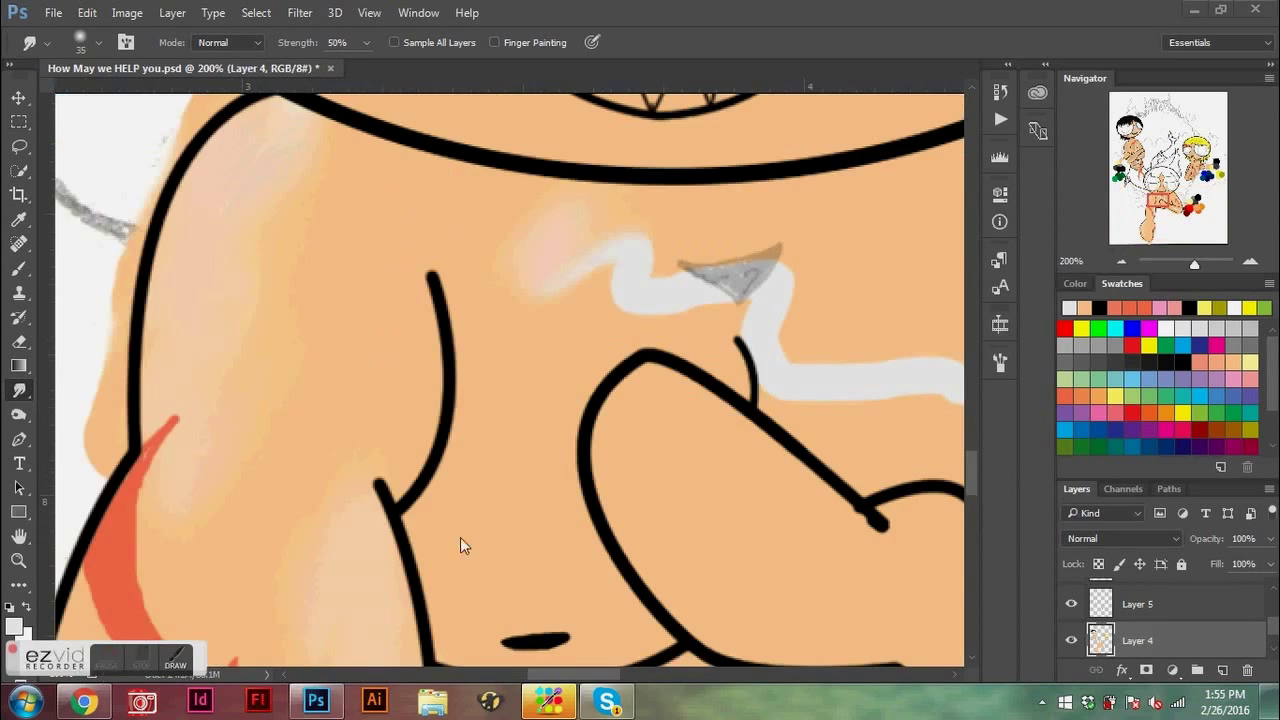
Step: Smudge the white highlights and grey shadow strokes on the front figure's chest and arms into the skin tone
{"action": "scroll", "coordinate": [460, 543], "scroll_direction": "right", "scroll_amount": 3}
{"action": "mouse_move", "coordinate": [283, 257]}
{"action": "left_mouse_down"}
{"action": "mouse_move", "coordinate": [367, 197]}
{"action": "mouse_move", "coordinate": [460, 235]}
{"action": "mouse_move", "coordinate": [374, 271]}
{"action": "left_mouse_up"}
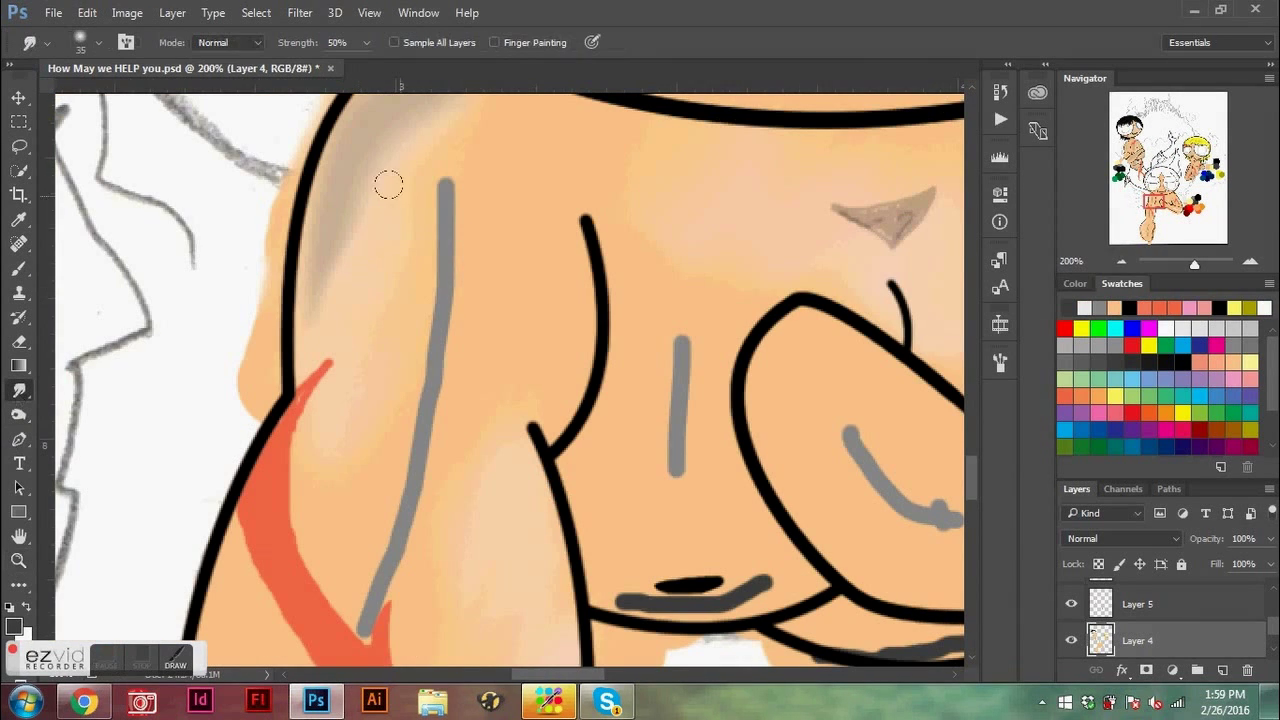
{"action": "mouse_move", "coordinate": [386, 186]}
{"action": "left_mouse_down"}
{"action": "mouse_move", "coordinate": [412, 204]}
{"action": "mouse_move", "coordinate": [399, 212]}
{"action": "mouse_move", "coordinate": [438, 322]}
{"action": "left_mouse_up"}
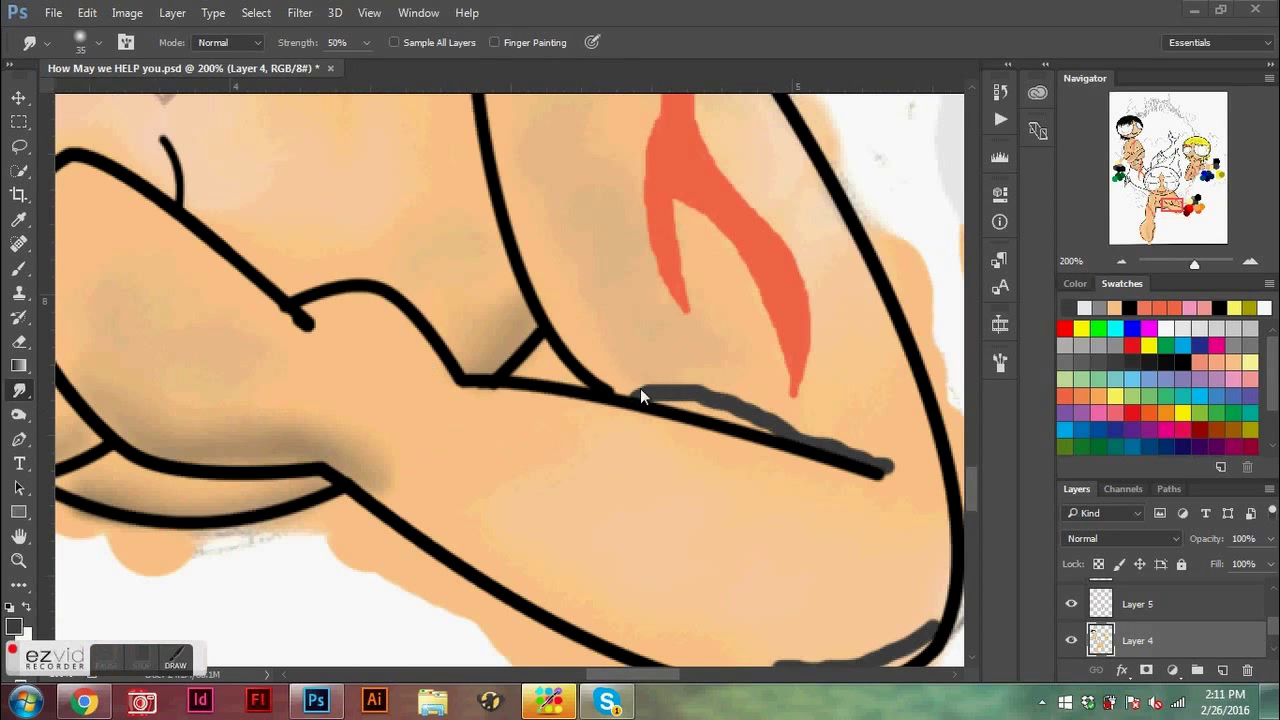
{"action": "mouse_move", "coordinate": [640, 388]}
{"action": "left_mouse_down"}
{"action": "mouse_move", "coordinate": [608, 371]}
{"action": "mouse_move", "coordinate": [712, 393]}
{"action": "mouse_move", "coordinate": [830, 455]}
{"action": "left_mouse_up"}
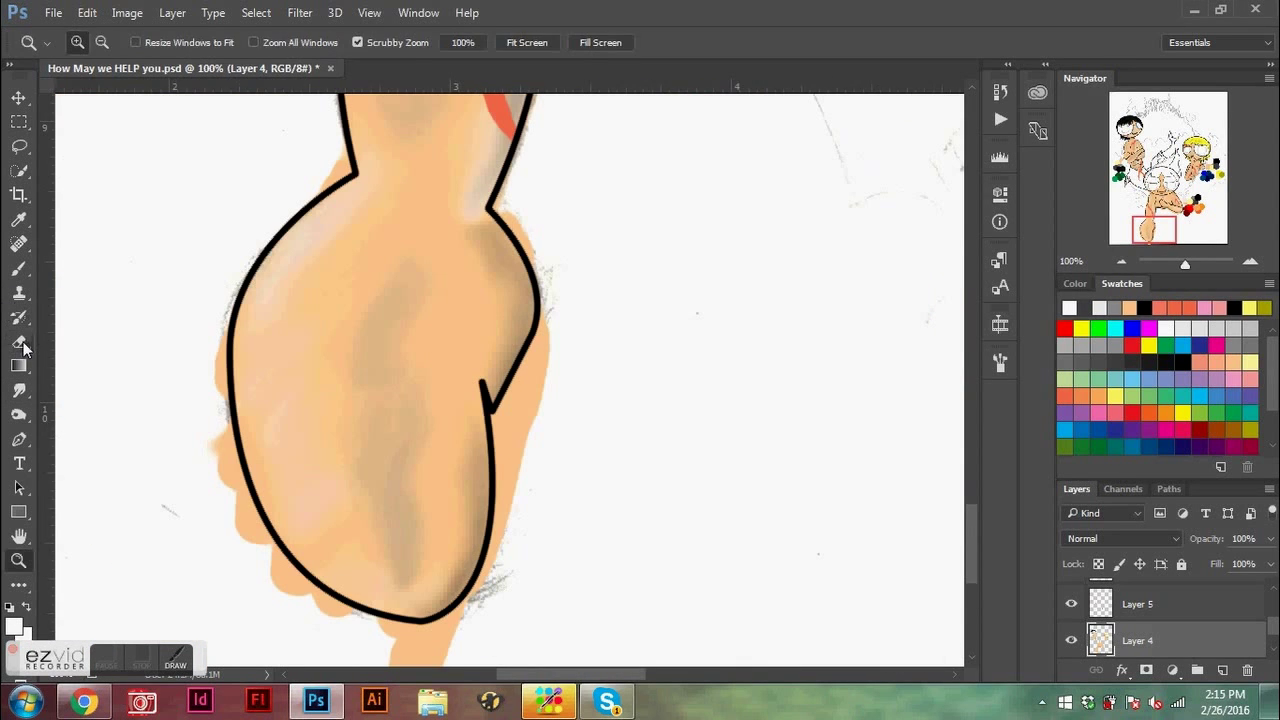
Step: Erase the skin colour spilling outside the front figure's fist outline and blend the grey shading stroke down the forearm
{"action": "key", "text": "e"}
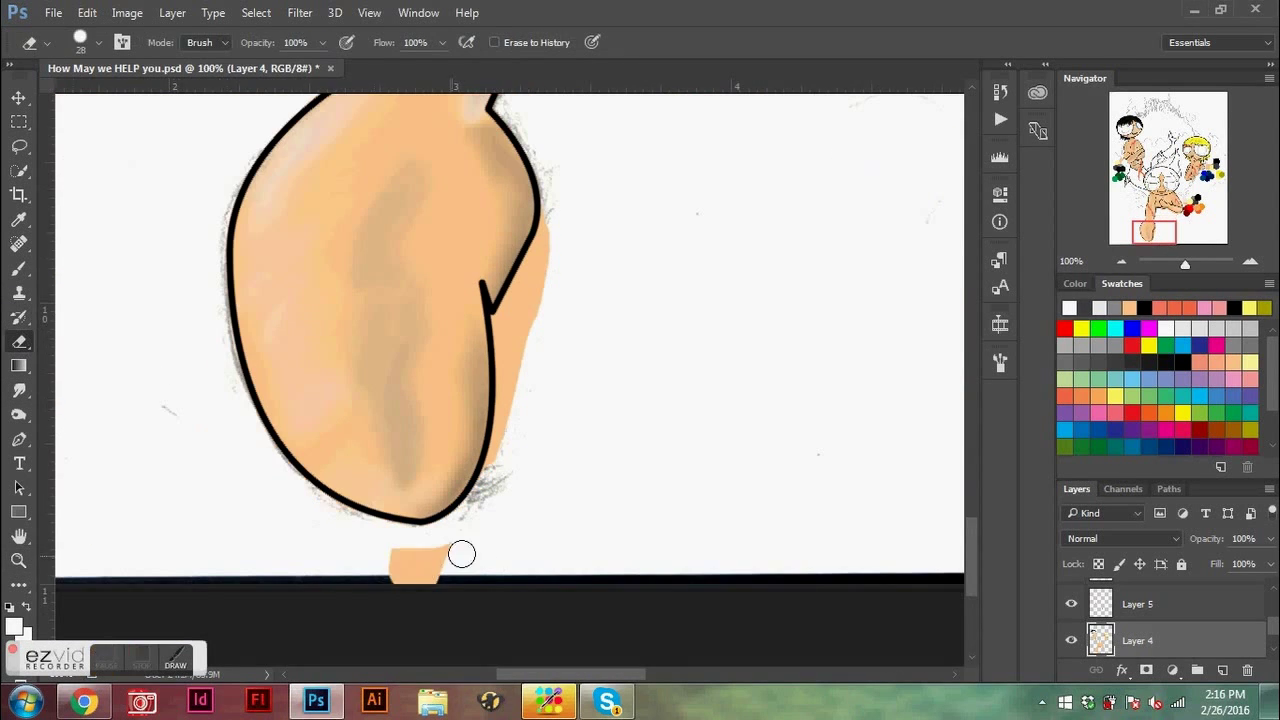
{"action": "mouse_move", "coordinate": [457, 551]}
{"action": "left_mouse_down"}
{"action": "mouse_move", "coordinate": [508, 353]}
{"action": "mouse_move", "coordinate": [503, 458]}
{"action": "mouse_move", "coordinate": [522, 262]}
{"action": "left_mouse_up"}
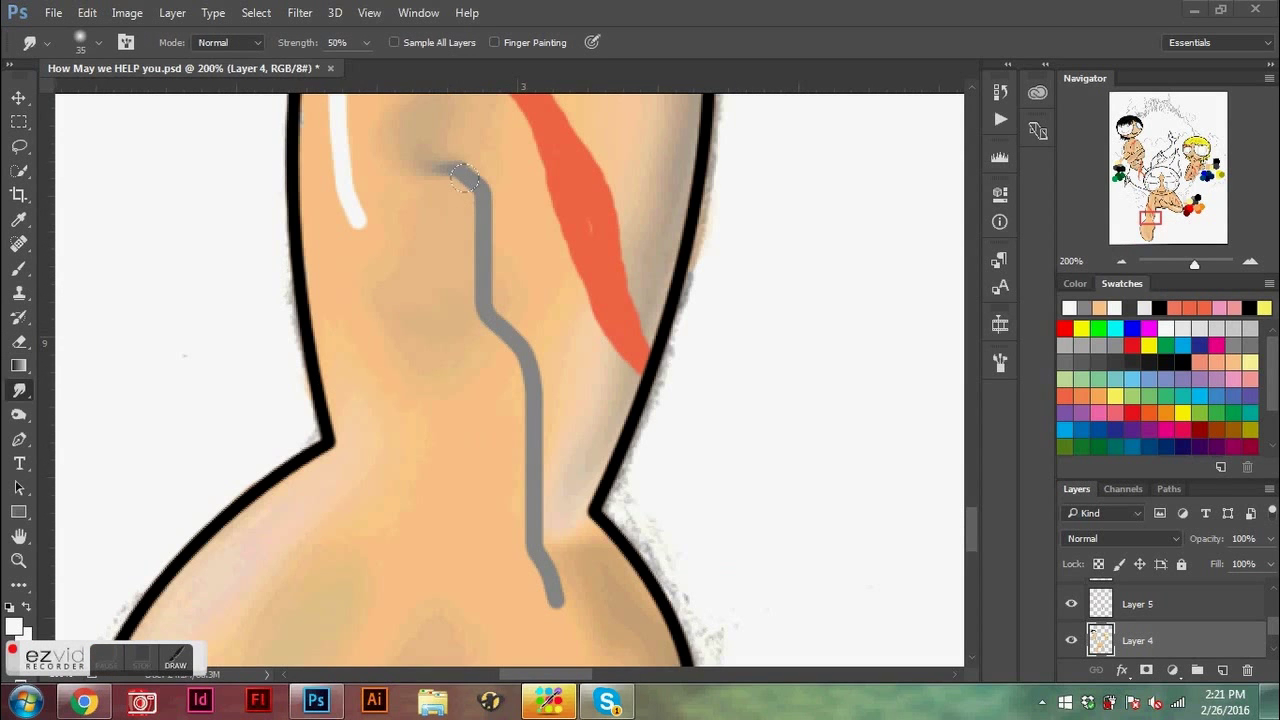
{"action": "left_click_drag", "start_coordinate": [463, 179], "coordinate": [438, 152]}
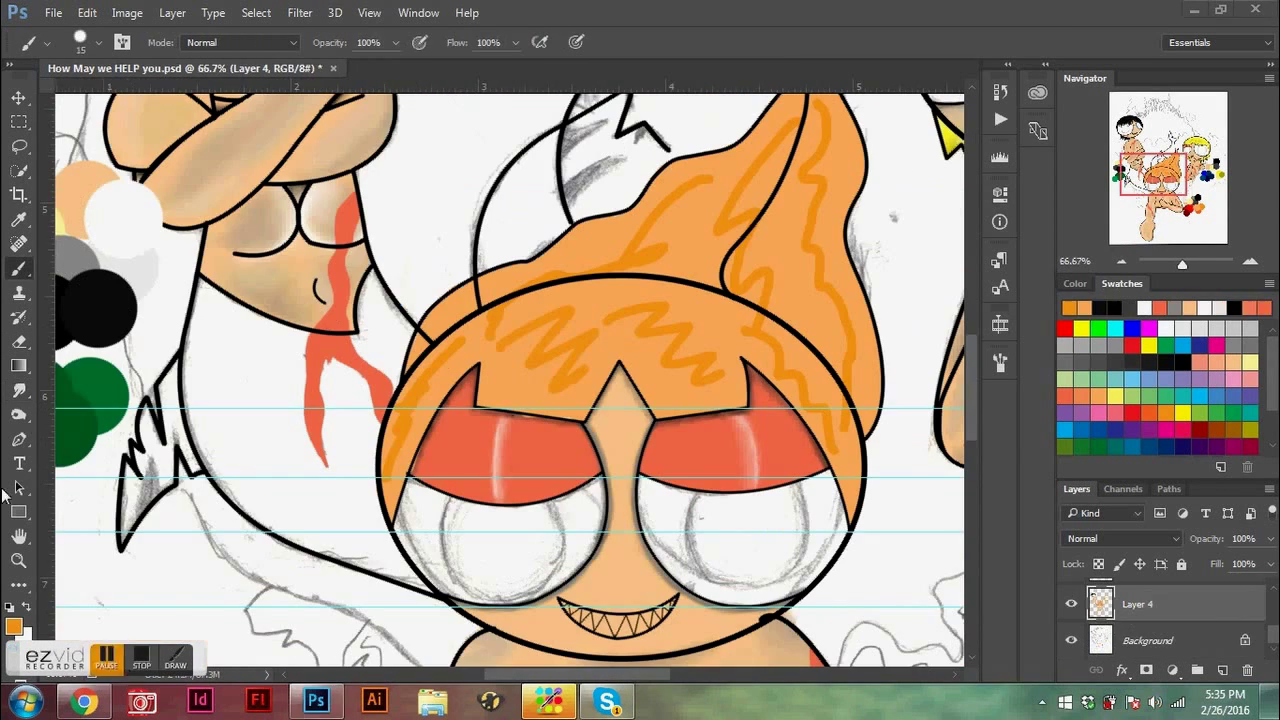
Step: Smudge the darker orange strokes into the front figure's hair with a size 30 brush
{"action": "left_click", "coordinate": [18, 390]}
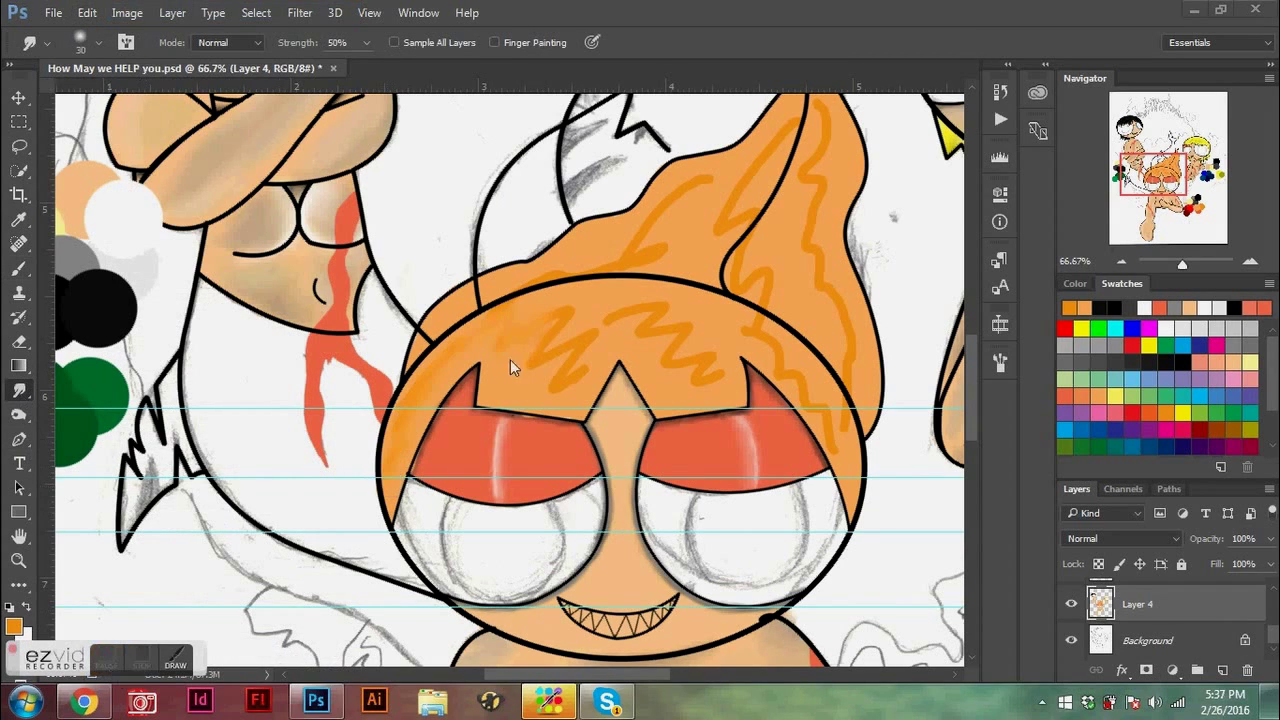
{"action": "mouse_move", "coordinate": [508, 366]}
{"action": "left_mouse_down"}
{"action": "mouse_move", "coordinate": [596, 299]}
{"action": "mouse_move", "coordinate": [579, 356]}
{"action": "left_mouse_up"}
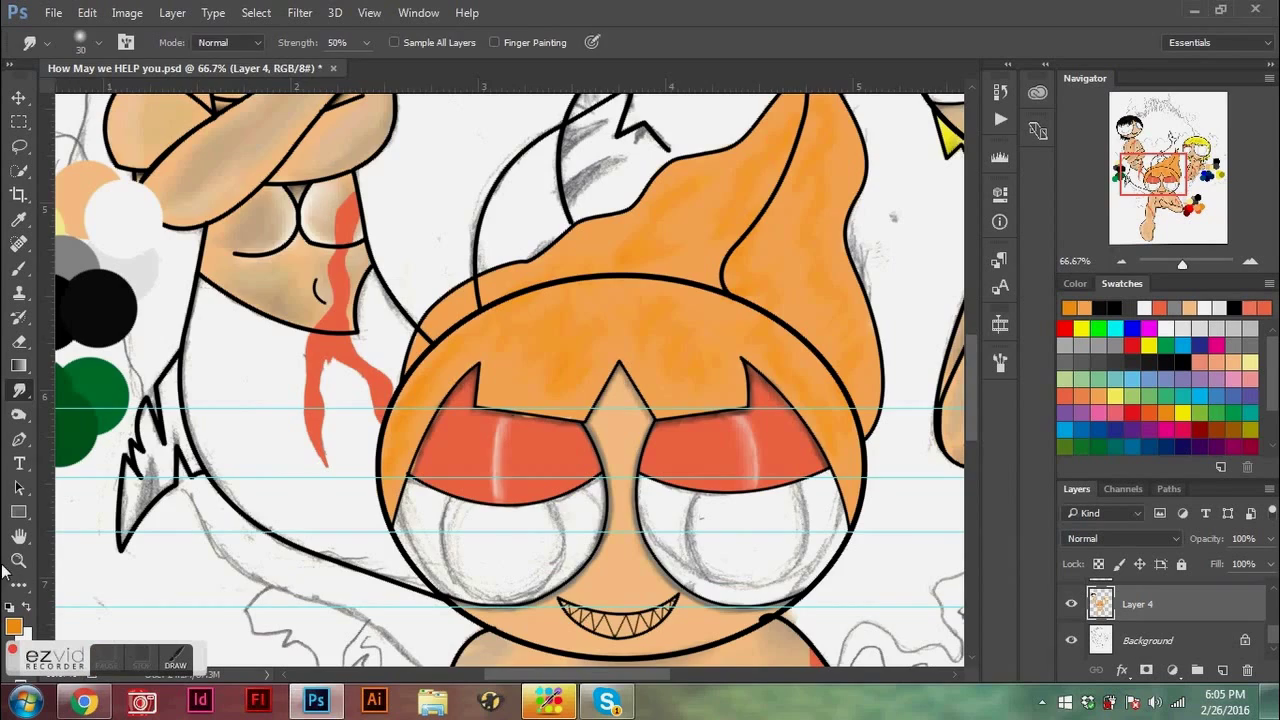
{"action": "key", "text": "z"}
{"action": "key", "text": "ctrl+minus"}
{"action": "key", "text": "ctrl+minus"}
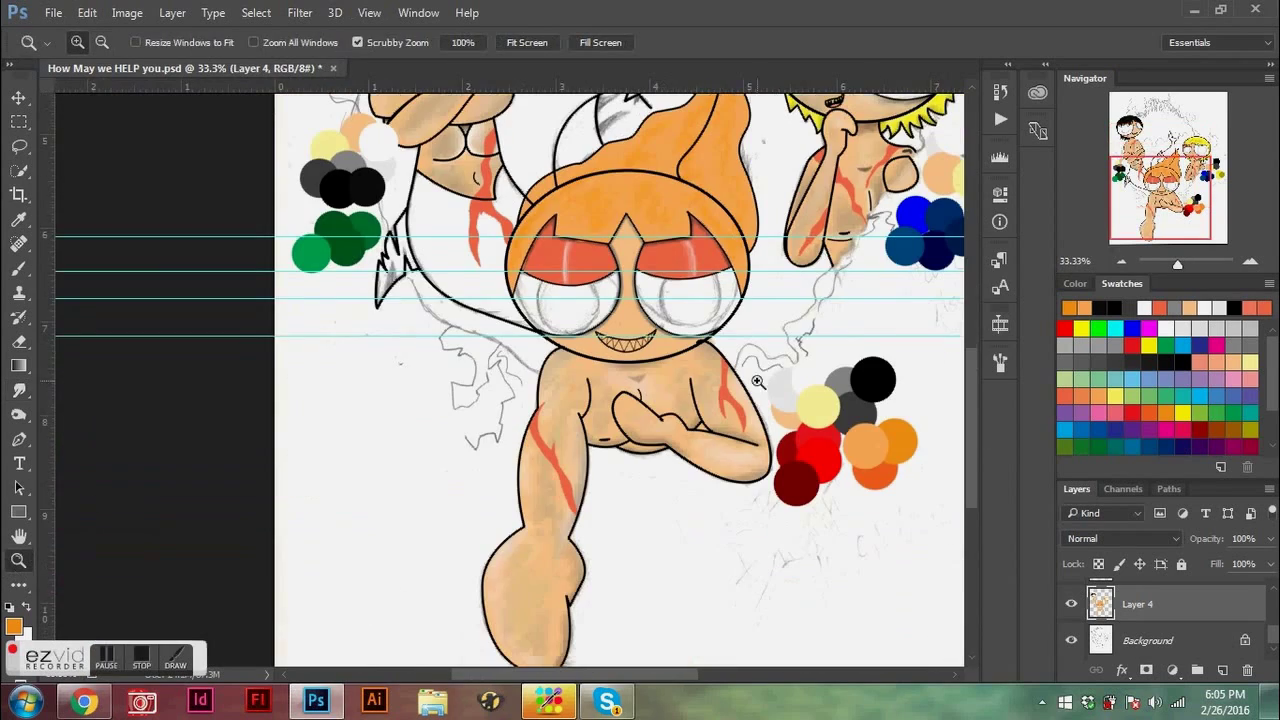
Step: Blend the brown and red-orange strokes into the front figure's fringe and flame-shaped hair with the Smudge tool
{"action": "key", "text": "i"}
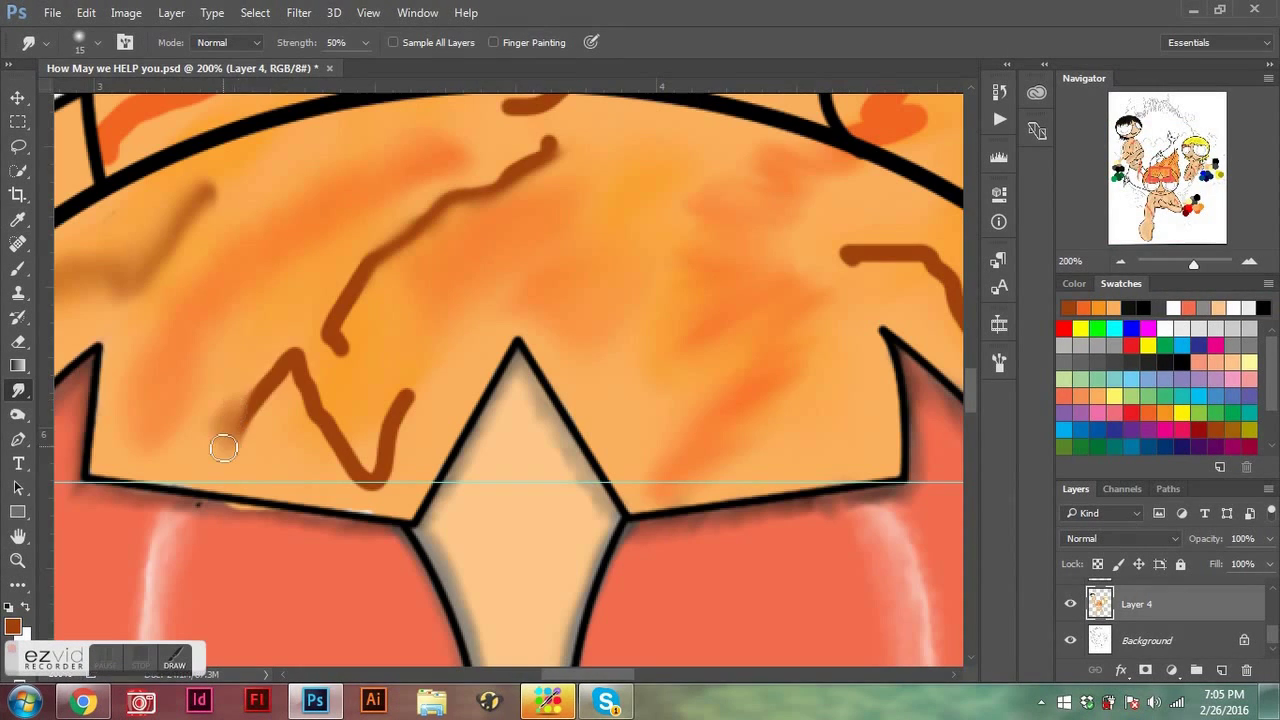
{"action": "mouse_move", "coordinate": [215, 430]}
{"action": "left_mouse_down"}
{"action": "mouse_move", "coordinate": [271, 363]}
{"action": "mouse_move", "coordinate": [245, 414]}
{"action": "mouse_move", "coordinate": [382, 380]}
{"action": "left_mouse_up"}
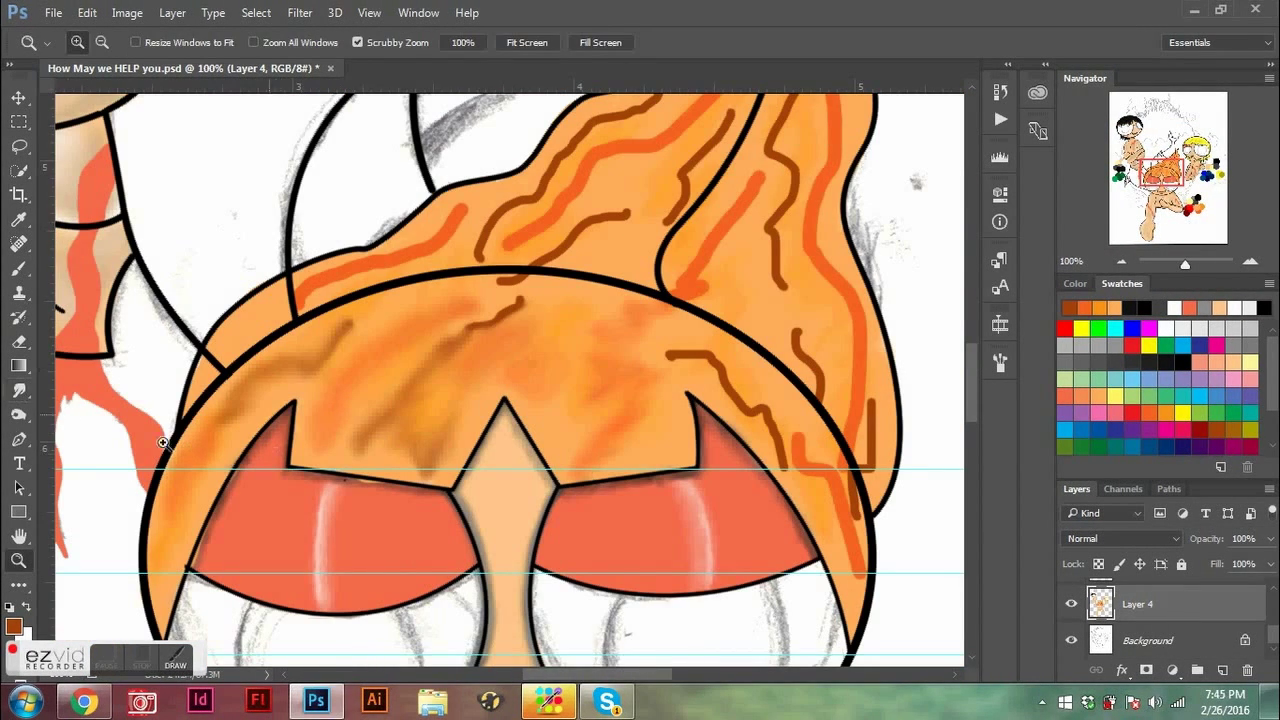
{"action": "left_click", "coordinate": [18, 390]}
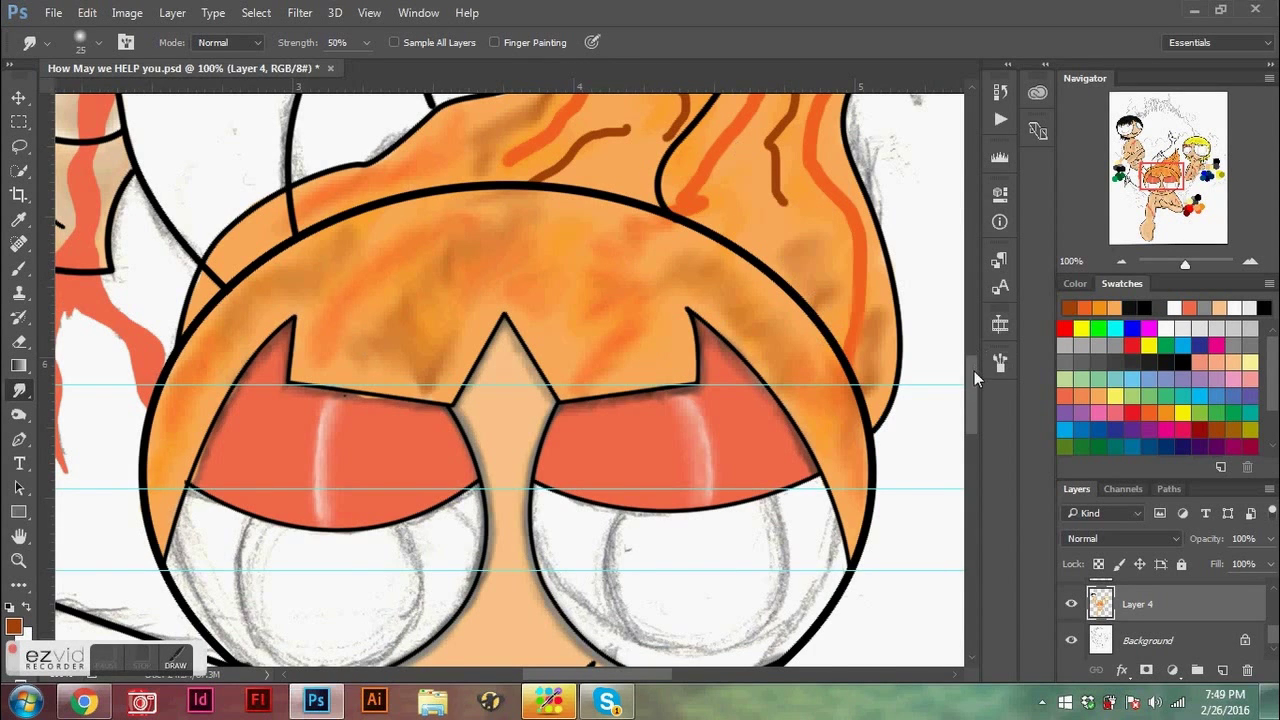
{"action": "scroll", "coordinate": [972, 365], "scroll_direction": "up", "scroll_amount": 3}
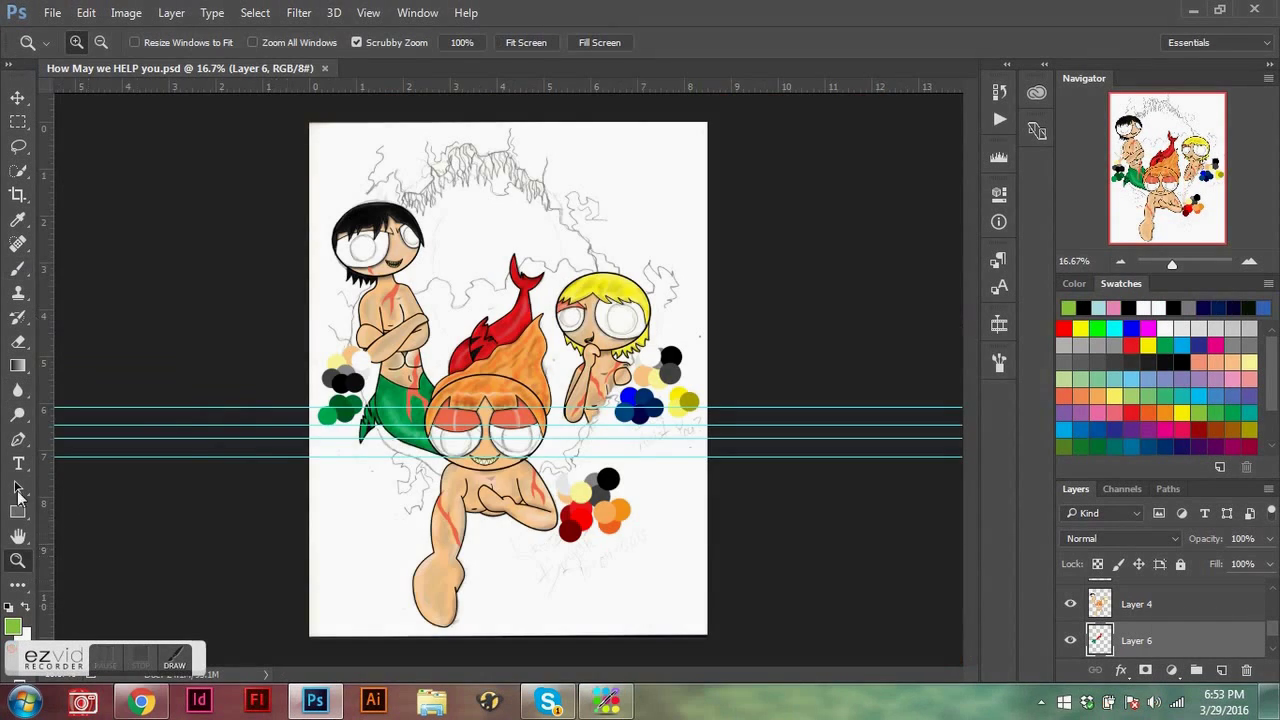
Step: Sample the green swatch and paint the black-haired figure's eyes green on Layer 7 with the Brush tool
{"action": "left_click", "coordinate": [384, 271]}
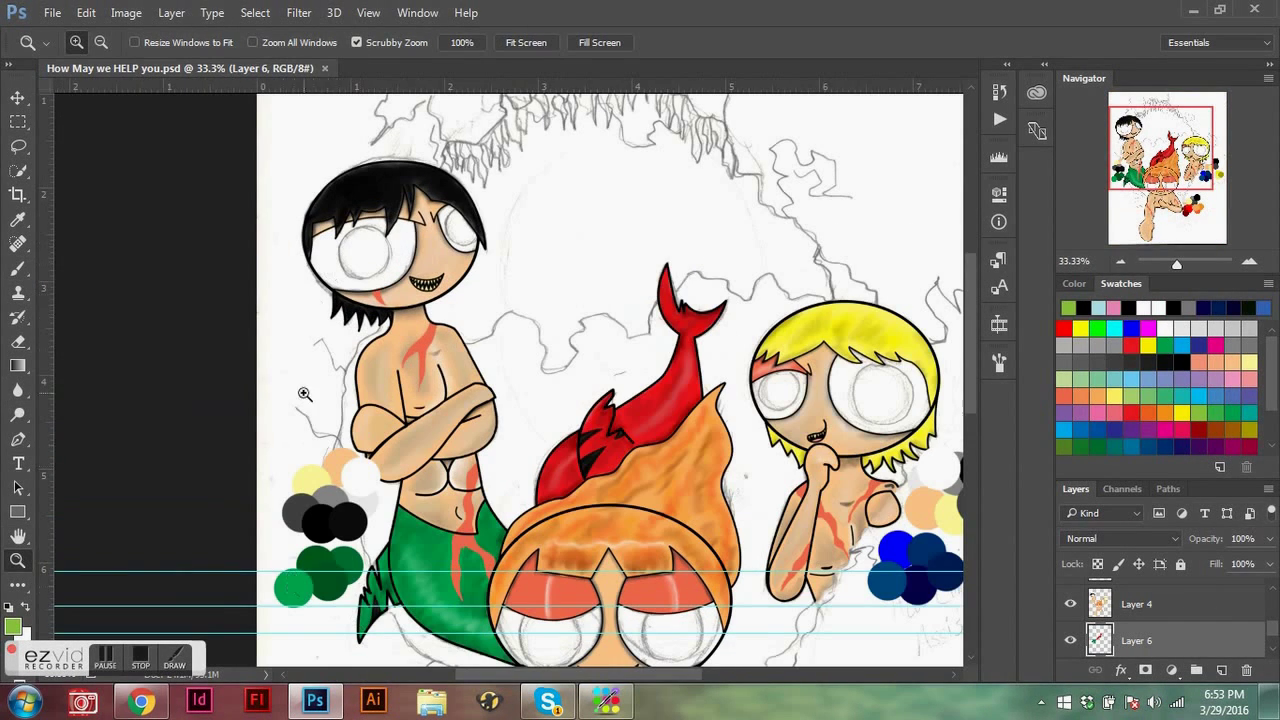
{"action": "key", "text": "i"}
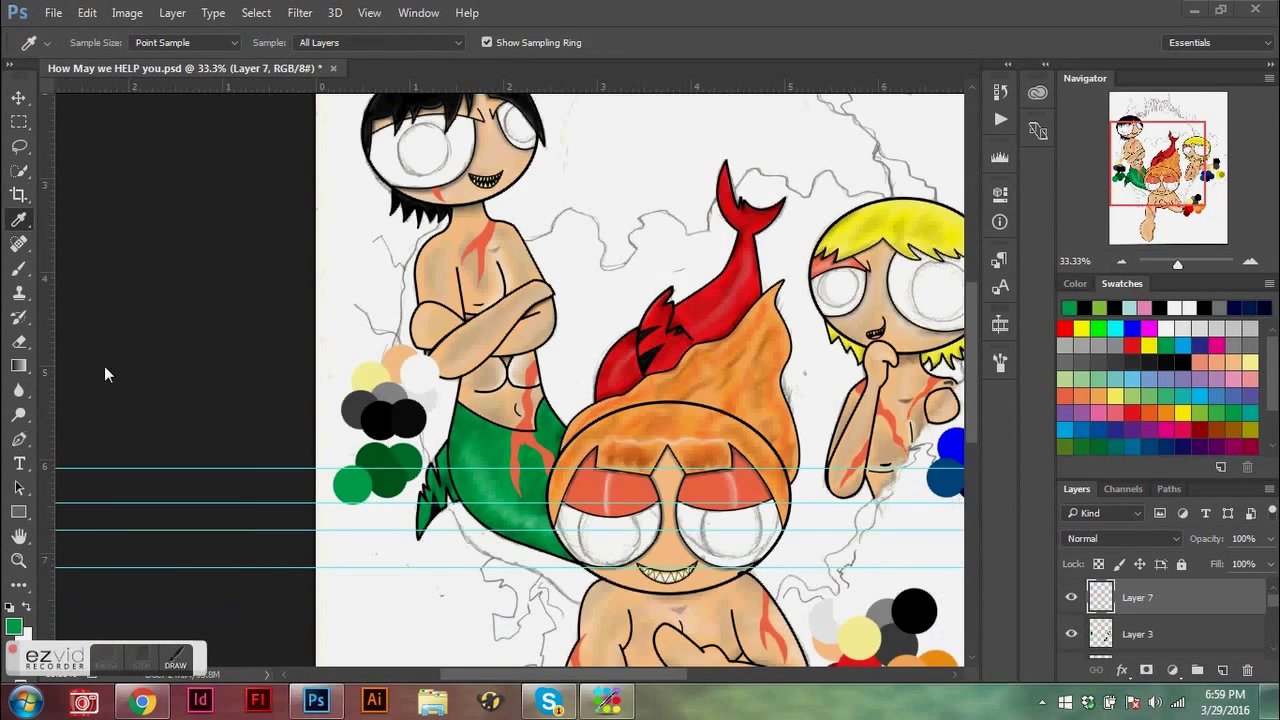
{"action": "key", "text": "ctrl+plus"}
{"action": "key", "text": "ctrl+plus"}
{"action": "key", "text": "ctrl+plus"}
{"action": "key", "text": "b"}
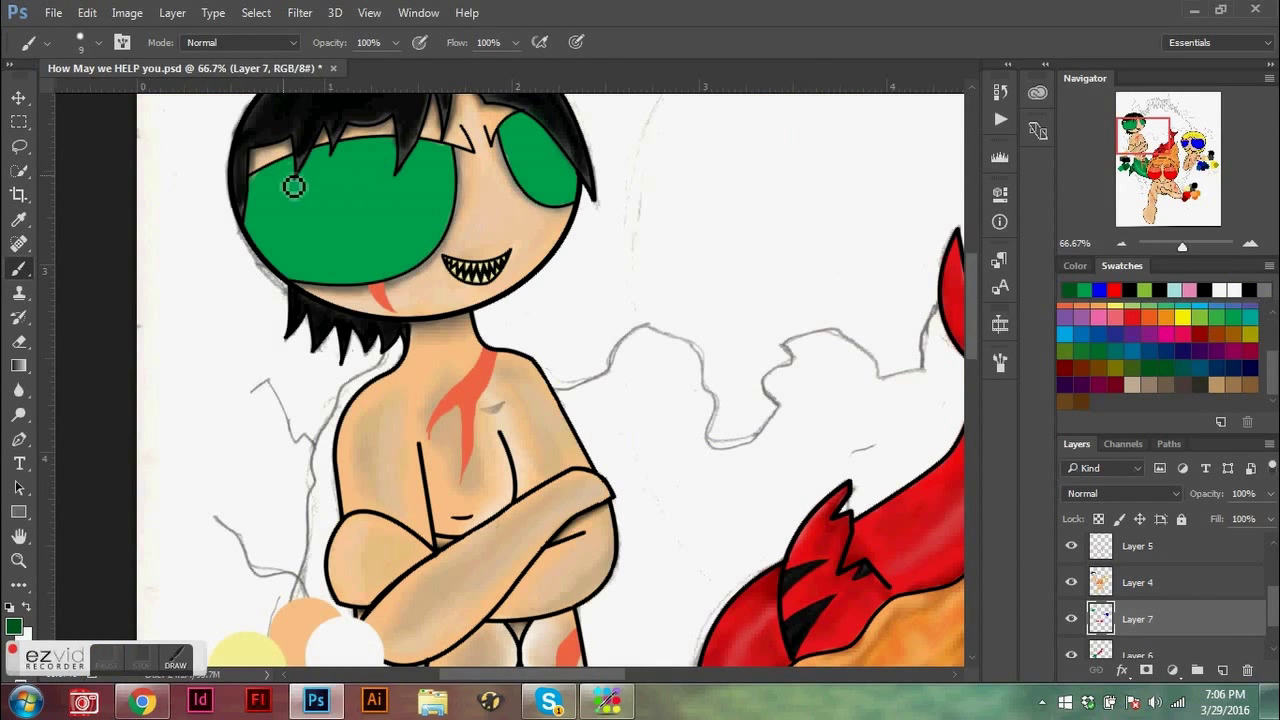
{"action": "left_click", "coordinate": [87, 12]}
{"action": "left_click", "coordinate": [203, 20]}
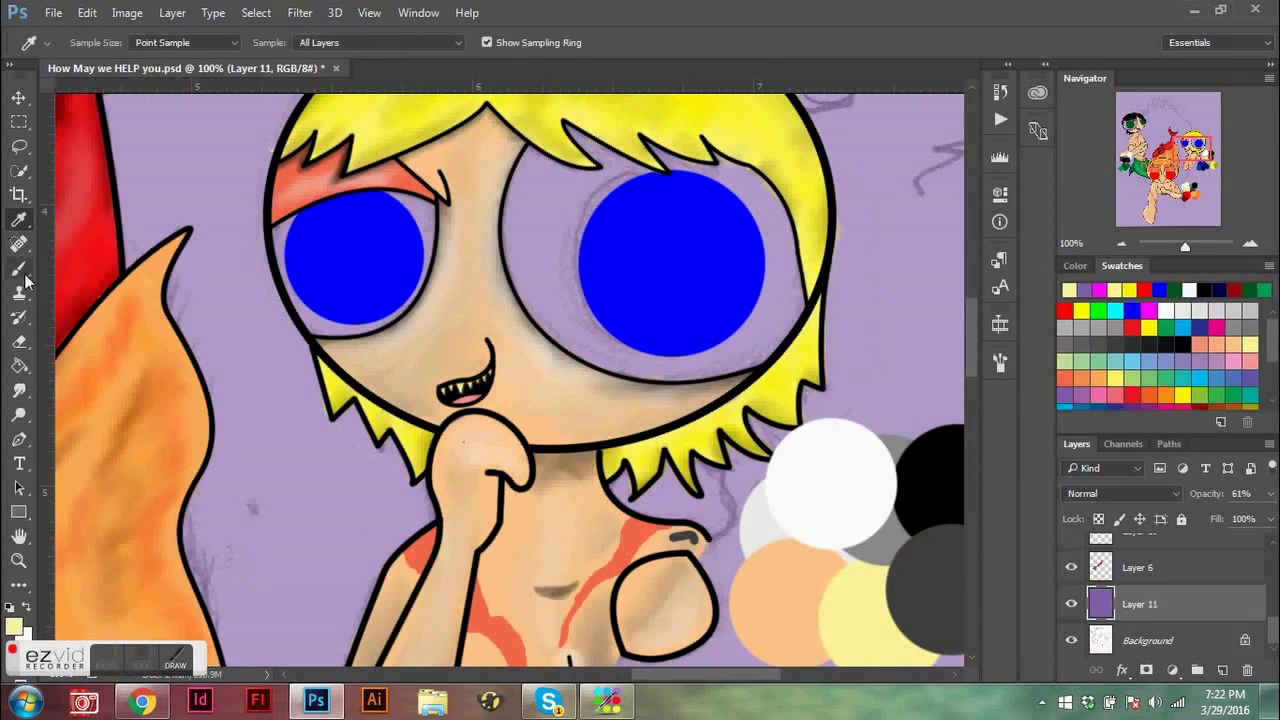
{"action": "key", "text": "b"}
{"action": "left_click", "coordinate": [1140, 615]}
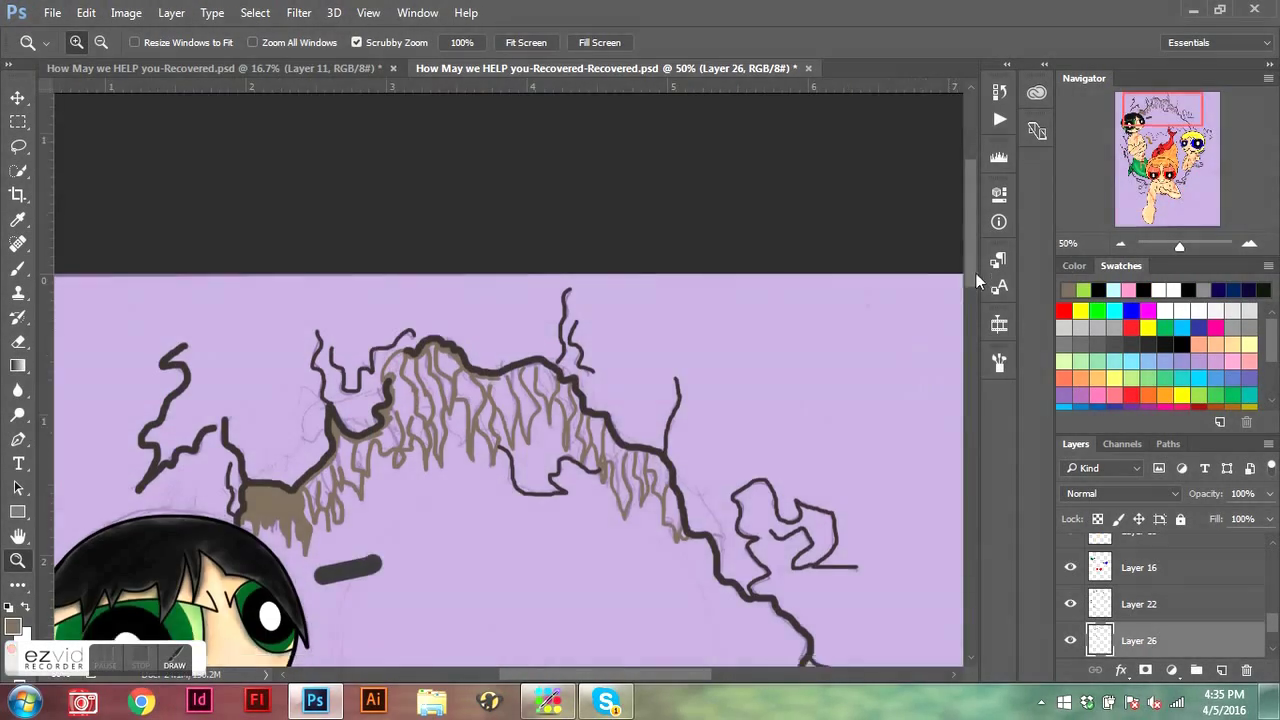
Step: Fill the drips beneath the cave's upper rim with grey-brown on Layer 26 using the Paint Bucket
{"action": "key", "text": "ctrl+plus"}
{"action": "key", "text": "ctrl+plus"}
{"action": "key", "text": "g"}
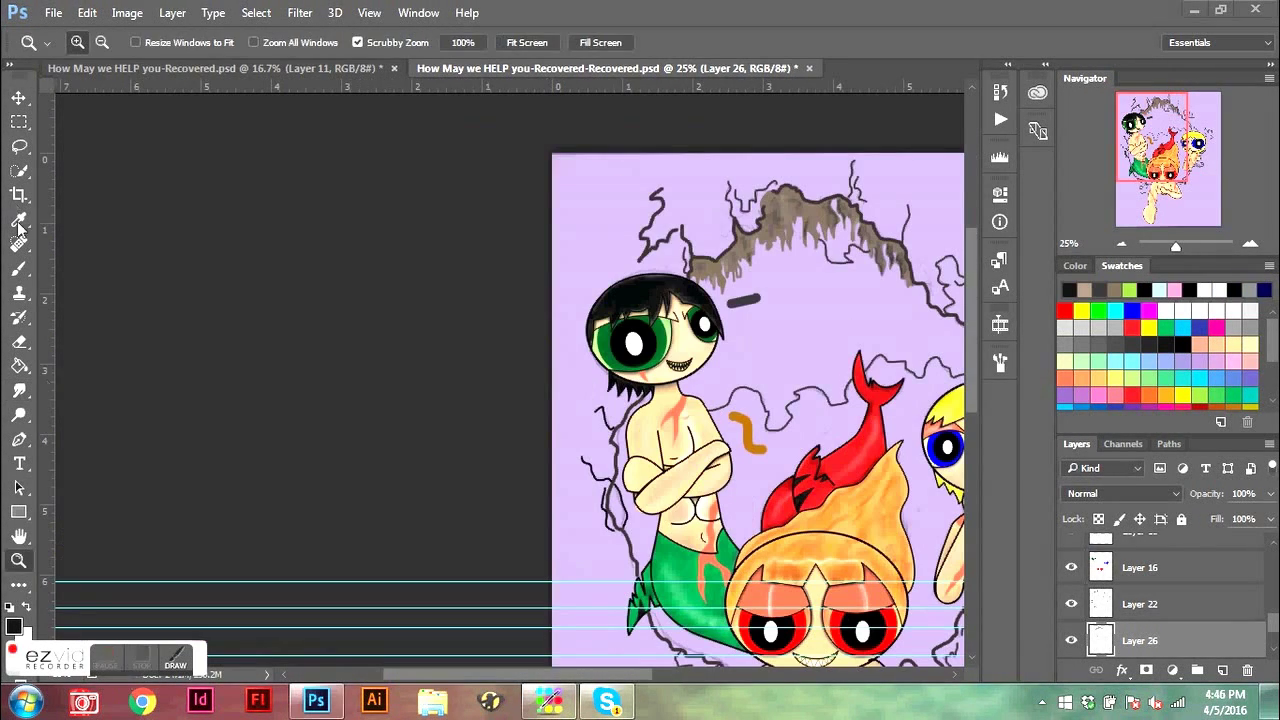
Step: Smudge the black shading strokes into the cave's dark grey interior and its brown drips on Layer 26
{"action": "key", "text": "i"}
{"action": "key", "text": "z"}
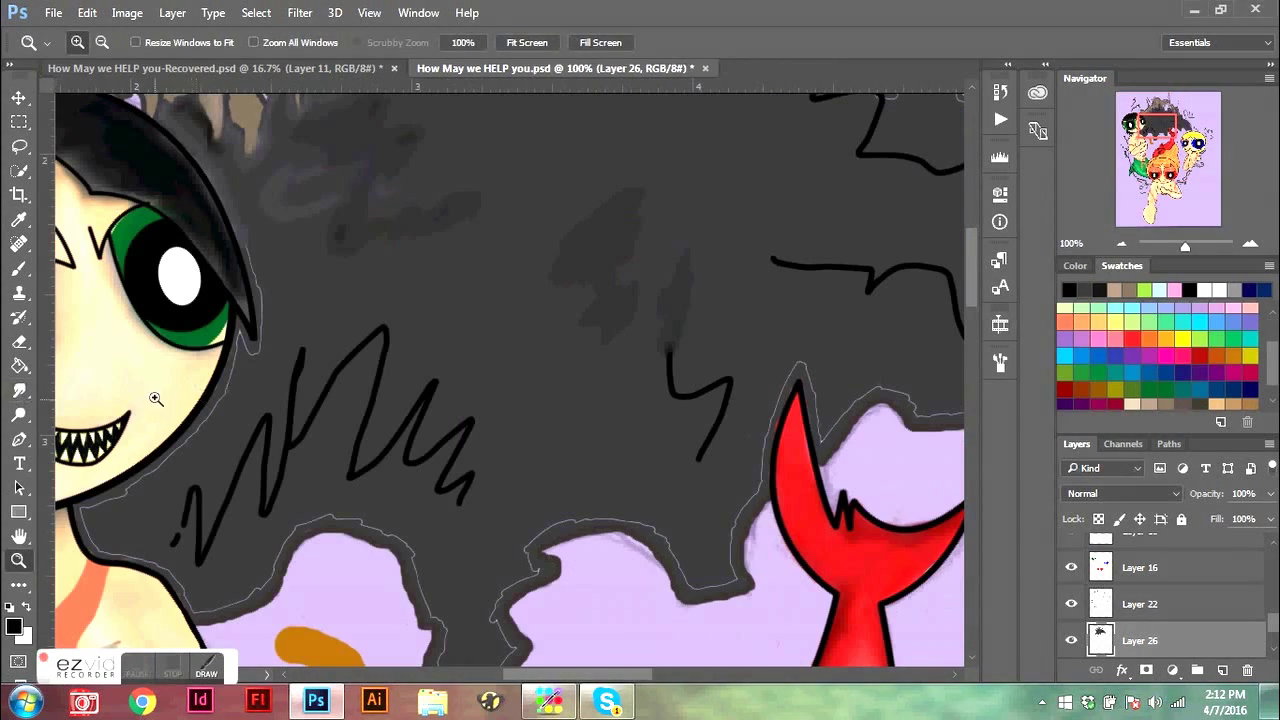
{"action": "key", "text": "r"}
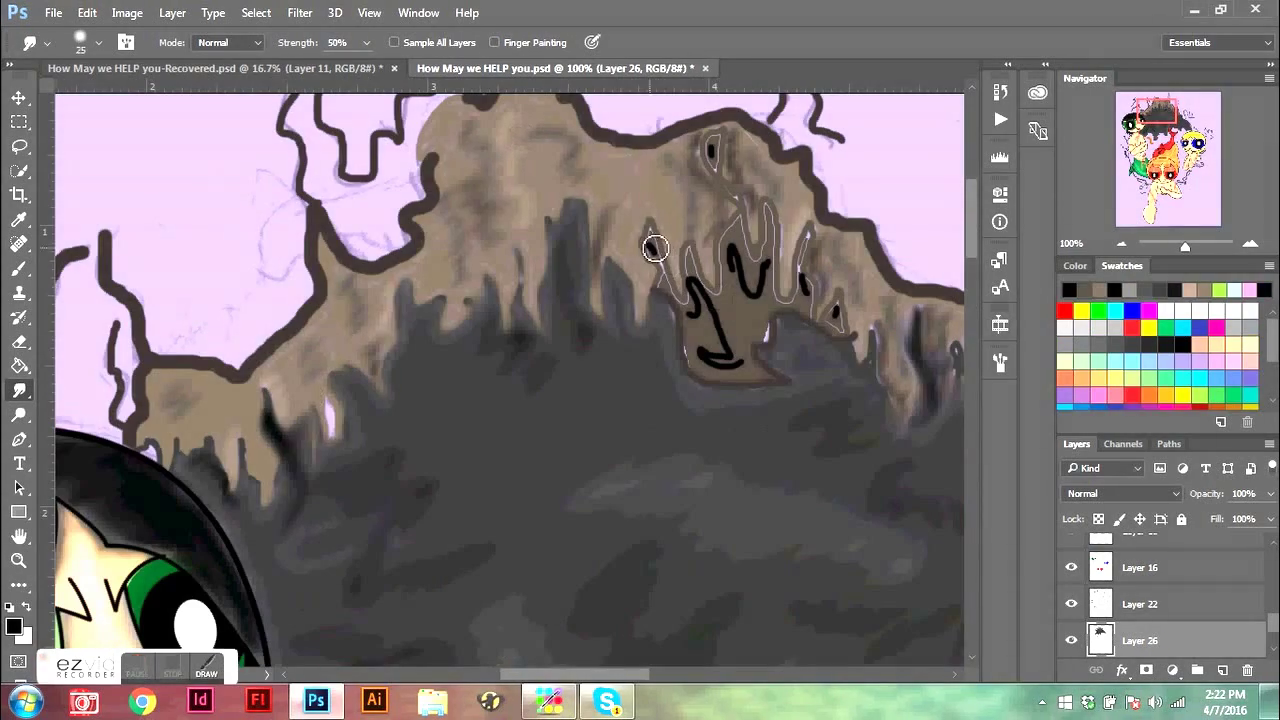
{"action": "mouse_move", "coordinate": [663, 264]}
{"action": "left_mouse_down"}
{"action": "mouse_move", "coordinate": [696, 320]}
{"action": "mouse_move", "coordinate": [695, 291]}
{"action": "mouse_move", "coordinate": [723, 318]}
{"action": "mouse_move", "coordinate": [741, 244]}
{"action": "mouse_move", "coordinate": [763, 269]}
{"action": "mouse_move", "coordinate": [774, 215]}
{"action": "mouse_move", "coordinate": [741, 228]}
{"action": "mouse_move", "coordinate": [716, 160]}
{"action": "mouse_move", "coordinate": [739, 205]}
{"action": "mouse_move", "coordinate": [808, 257]}
{"action": "left_mouse_up"}
{"action": "key", "text": "alt+]"}
{"action": "key", "text": "s"}
{"action": "key", "text": "x"}
{"action": "left_click", "coordinate": [648, 288]}
{"action": "left_click", "coordinate": [645, 287]}
Step: Blend the dark squiggle strokes into the brown cave wall around the red tail with the Smudge tool
{"action": "key", "text": "z"}
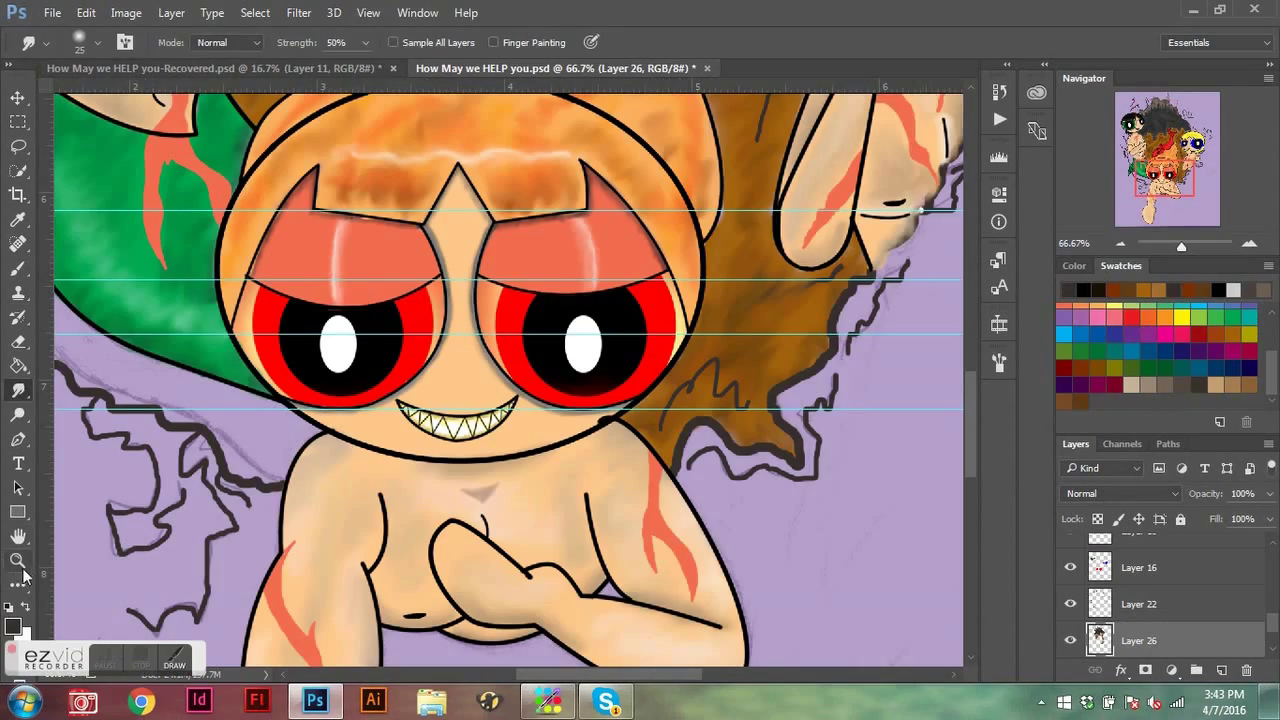
{"action": "left_click", "coordinate": [634, 296], "text": "alt"}
{"action": "left_click", "coordinate": [600, 320]}
{"action": "left_click", "coordinate": [560, 380], "text": "alt"}
{"action": "left_click", "coordinate": [547, 405], "text": "alt"}
{"action": "left_click", "coordinate": [458, 258]}
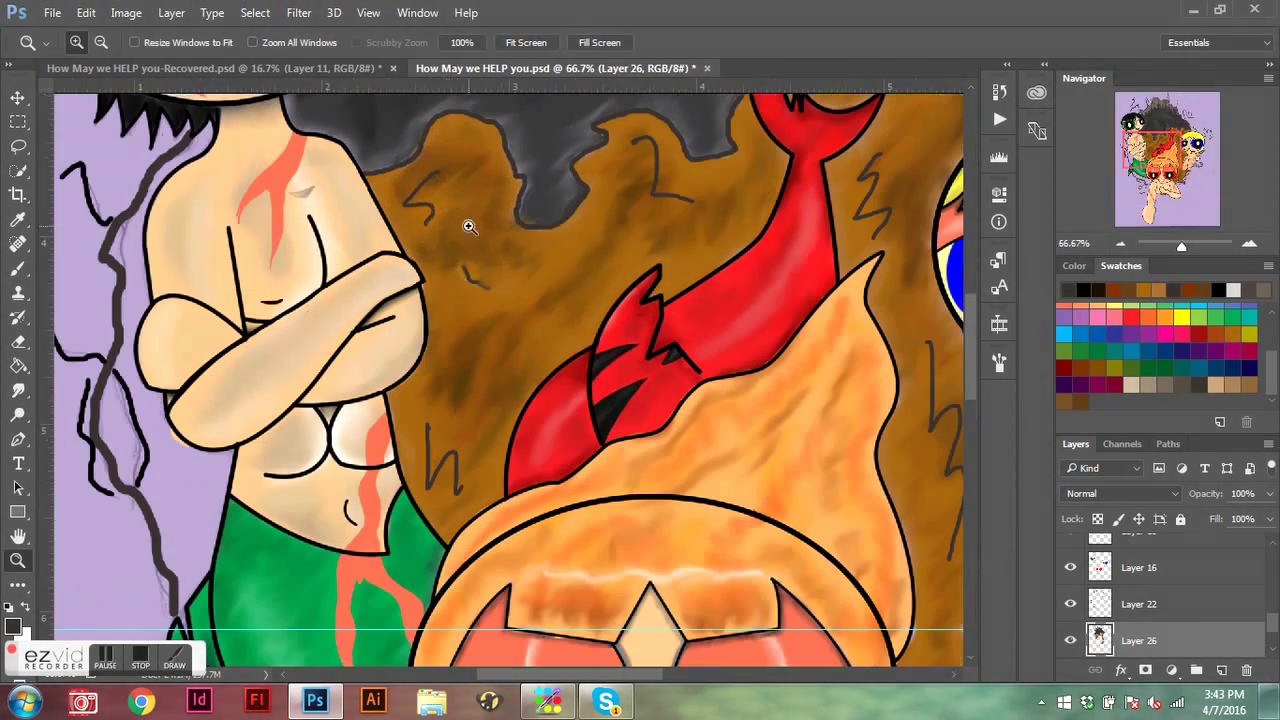
{"action": "key", "text": "r"}
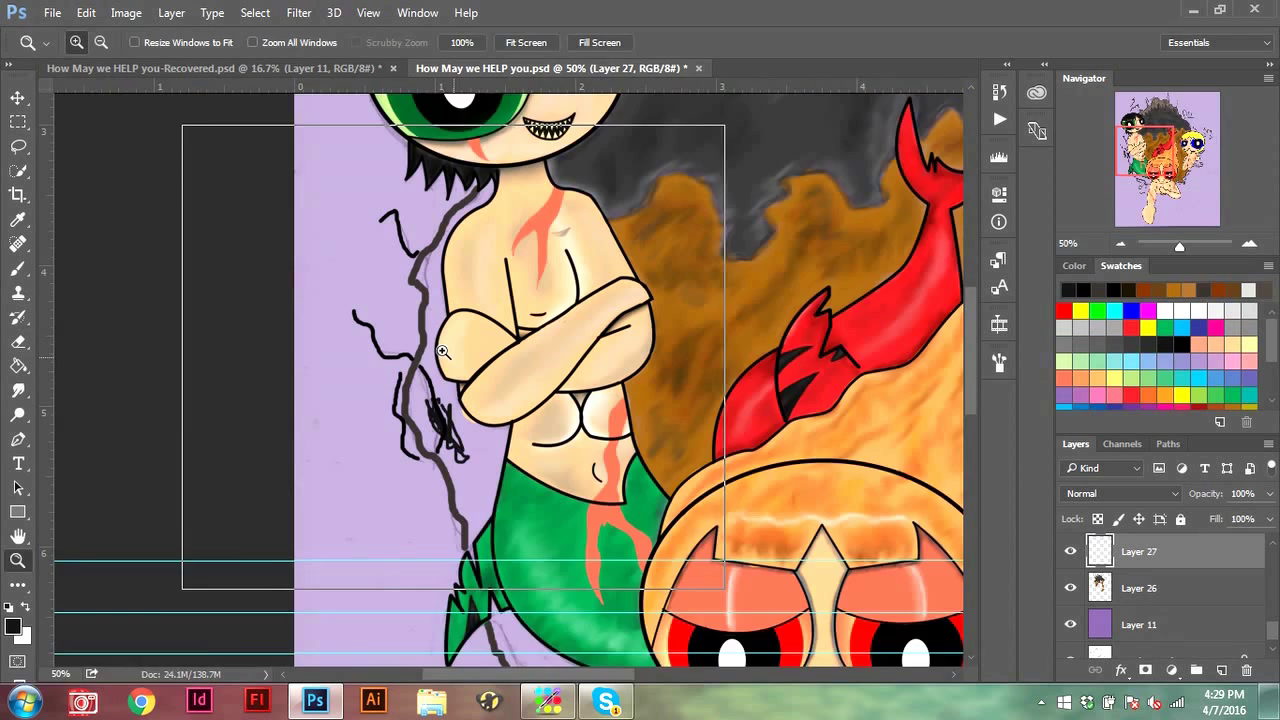
Step: Brush dark colour into the rock area between the black-haired figure's arm and the cave outline on Layer 27
{"action": "left_click", "coordinate": [350, 350]}
{"action": "key", "text": "b"}
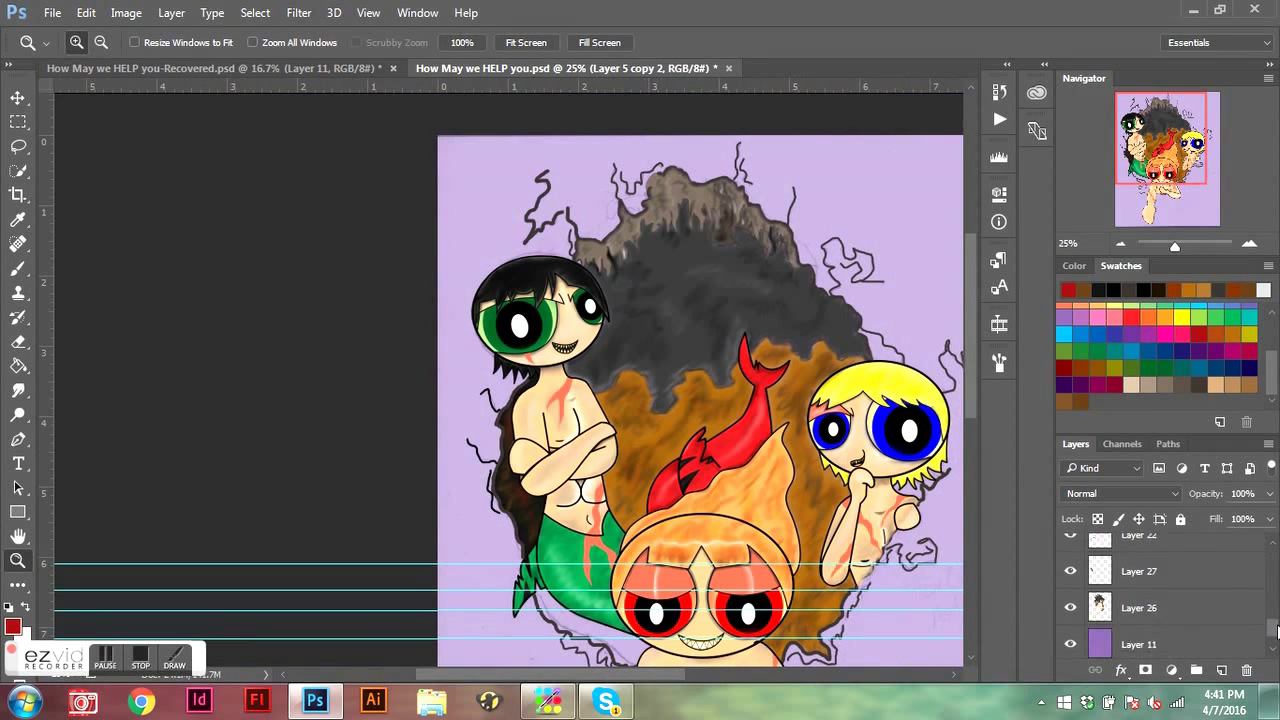
Step: Cover the purple background around the figures with dark brown on Layer 28 using a size 175 brush
{"action": "left_click", "coordinate": [1071, 627]}
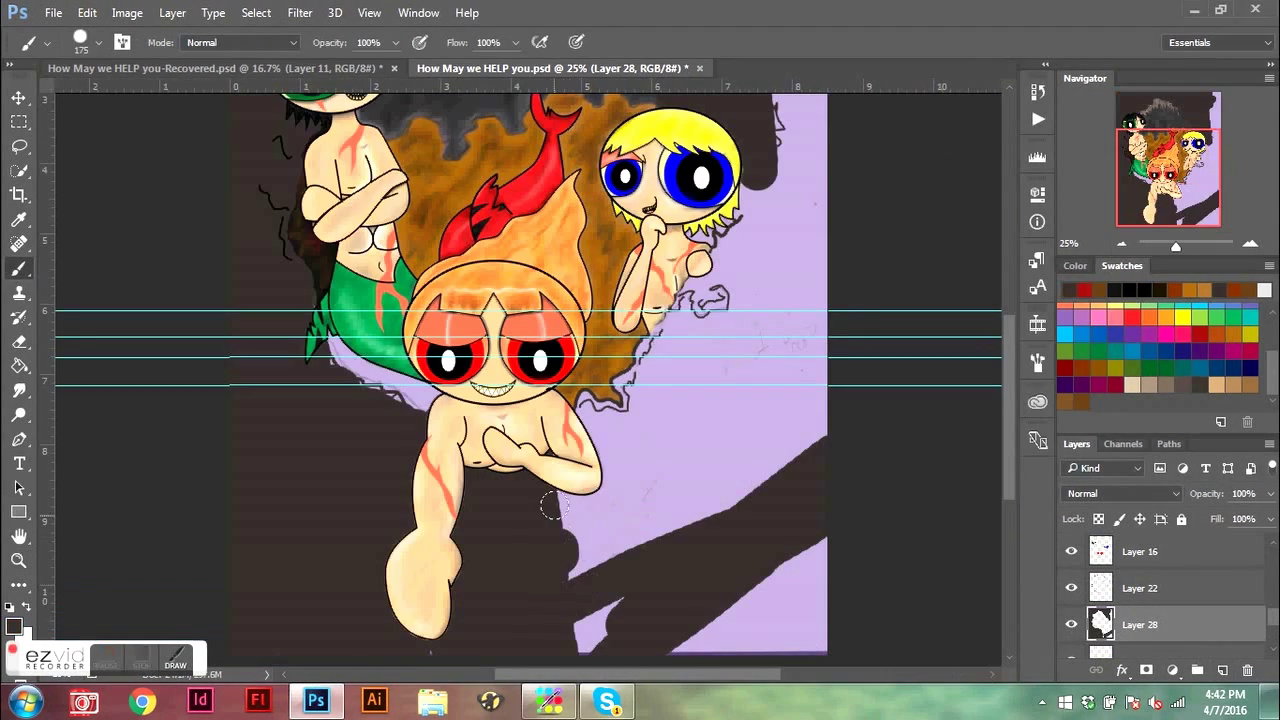
{"action": "mouse_move", "coordinate": [700, 500]}
{"action": "left_mouse_down"}
{"action": "mouse_move", "coordinate": [750, 600]}
{"action": "mouse_move", "coordinate": [583, 410]}
{"action": "mouse_move", "coordinate": [690, 330]}
{"action": "left_mouse_up"}
{"action": "left_click_drag", "start_coordinate": [690, 330], "coordinate": [780, 300]}
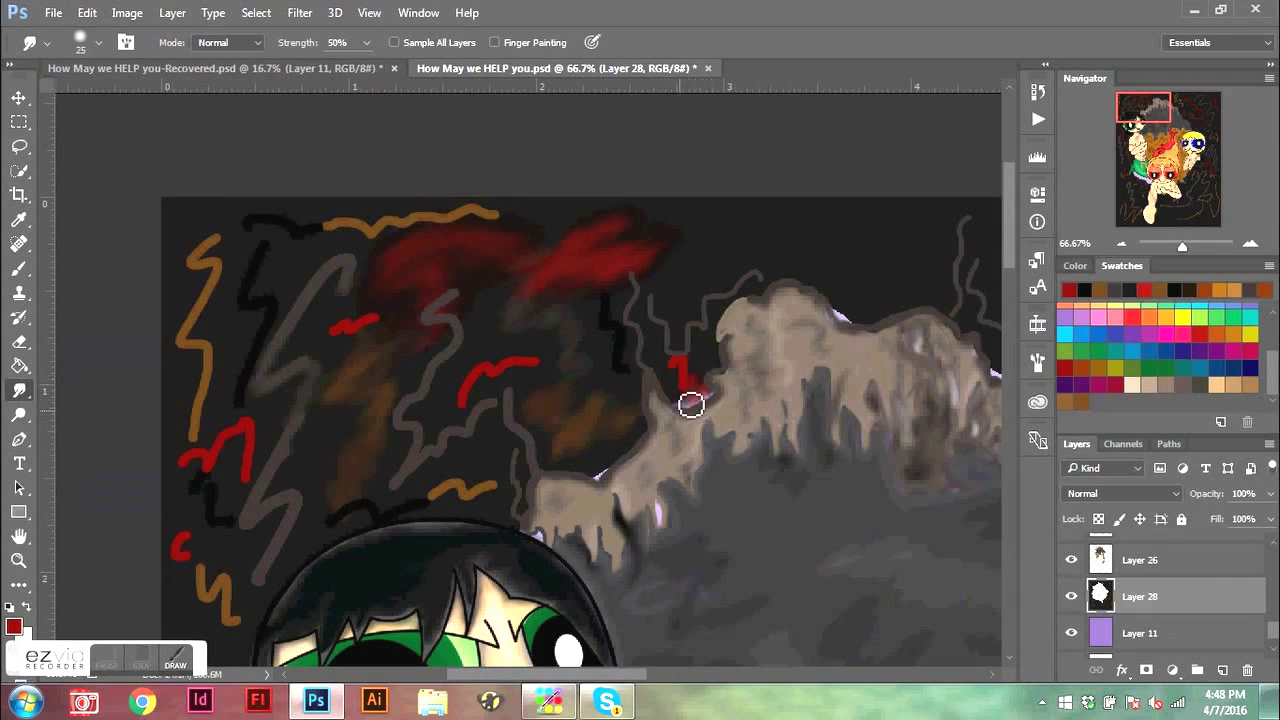
Step: Smudge the red, brown, grey and black strokes into the dark background on Layer 28 and save the file
{"action": "left_click_drag", "start_coordinate": [691, 404], "coordinate": [680, 411]}
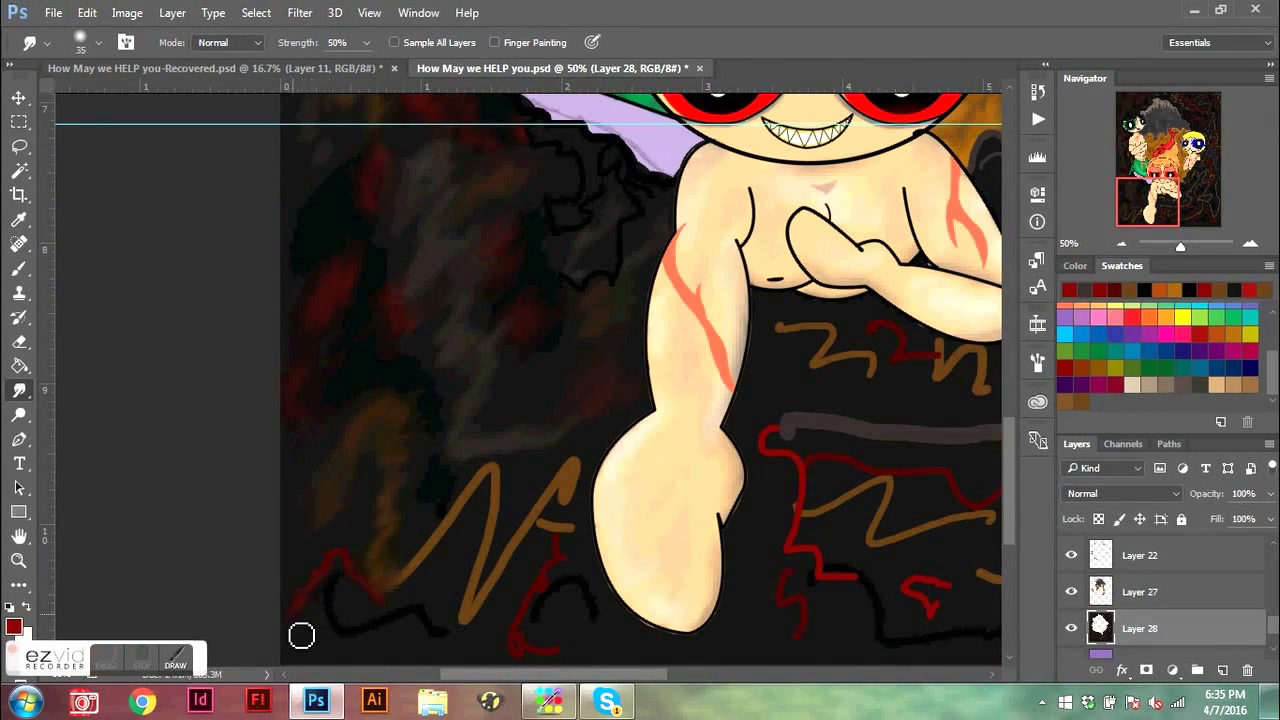
{"action": "mouse_move", "coordinate": [301, 636]}
{"action": "left_mouse_down"}
{"action": "mouse_move", "coordinate": [300, 581]}
{"action": "mouse_move", "coordinate": [330, 614]}
{"action": "left_mouse_up"}
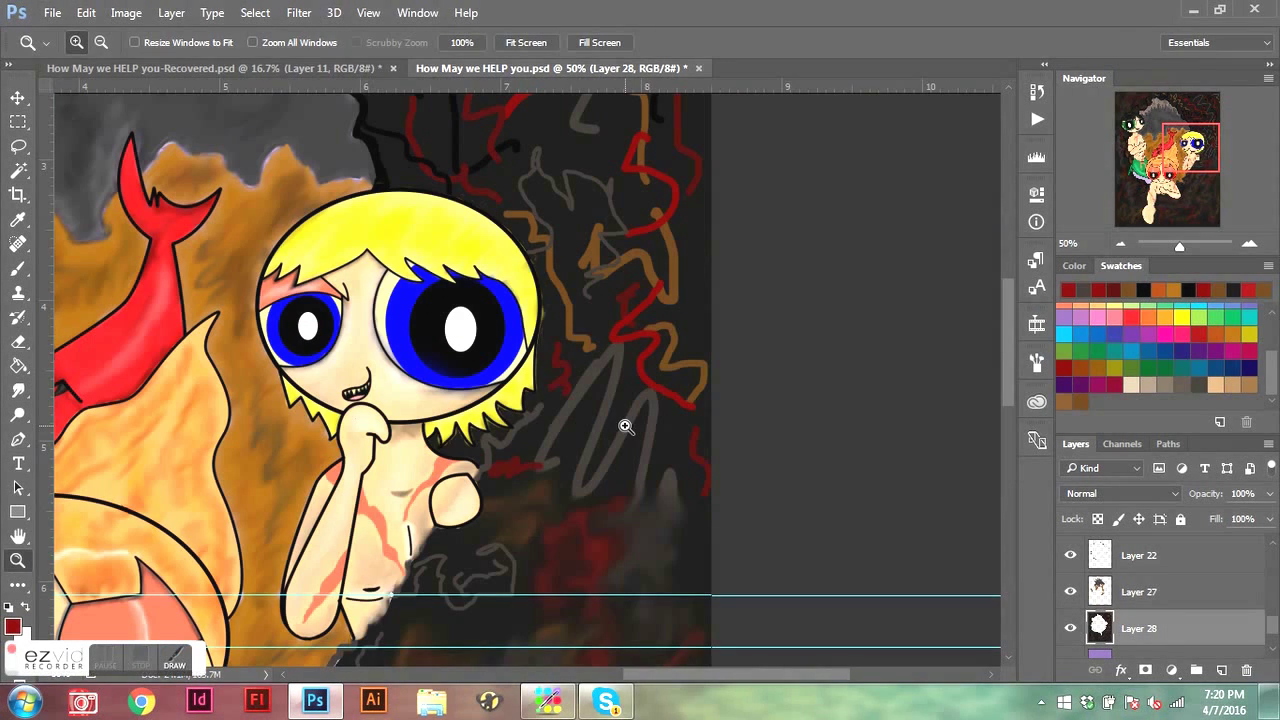
{"action": "left_click", "coordinate": [18, 390]}
{"action": "key", "text": "ctrl+s"}
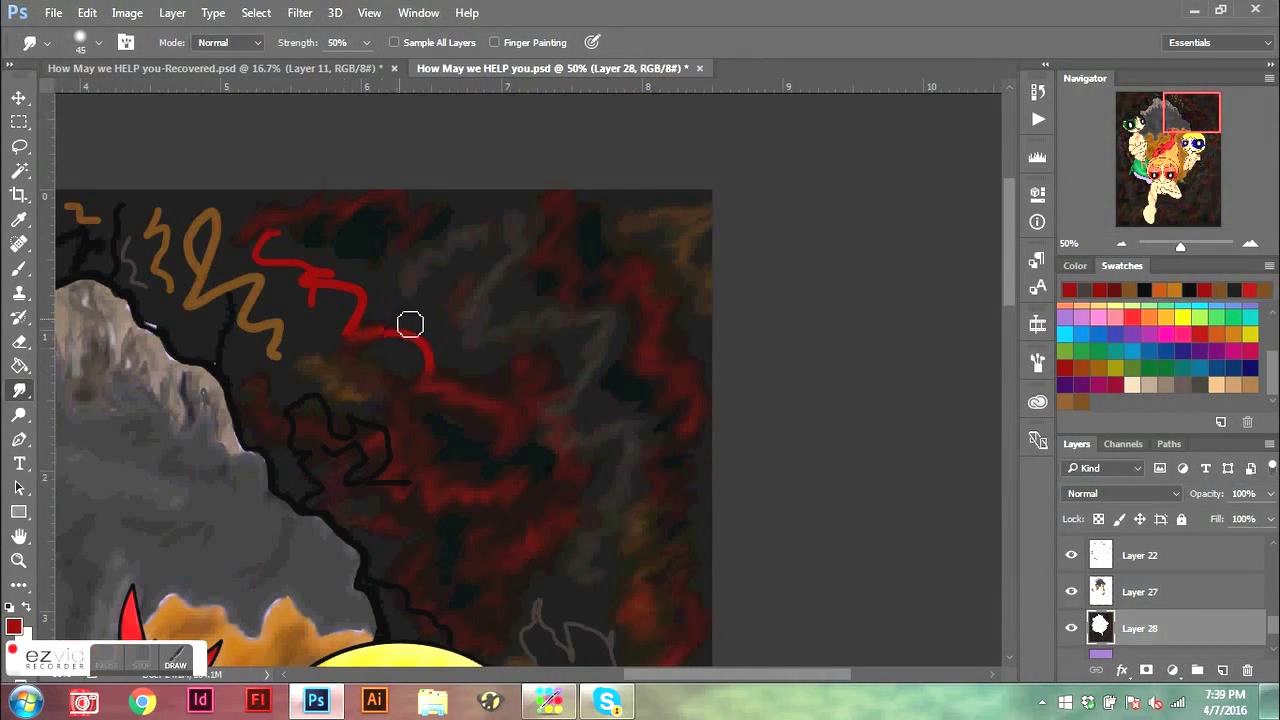
{"action": "mouse_move", "coordinate": [410, 324]}
{"action": "left_mouse_down"}
{"action": "mouse_move", "coordinate": [464, 317]}
{"action": "mouse_move", "coordinate": [465, 351]}
{"action": "left_mouse_up"}
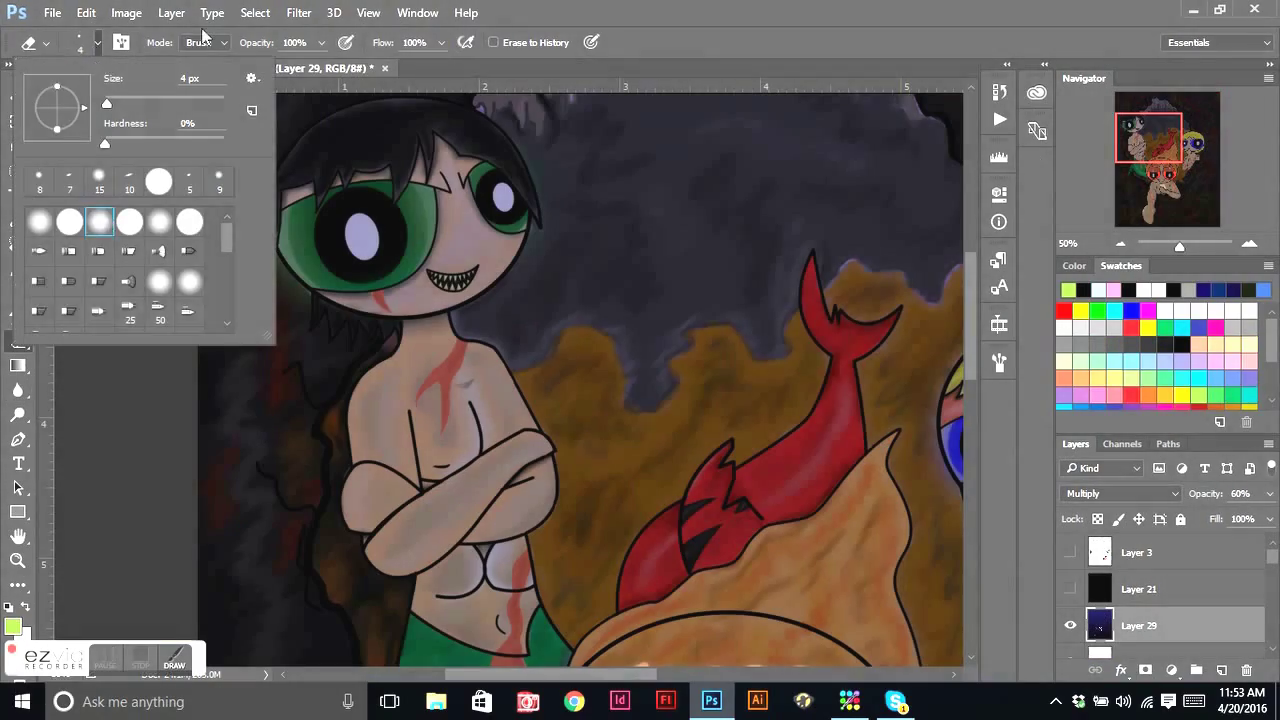
Step: Set the Eraser to 74% opacity and erase the dark Layer 29 shade over the black-haired figure's large green eye
{"action": "left_click", "coordinate": [300, 64]}
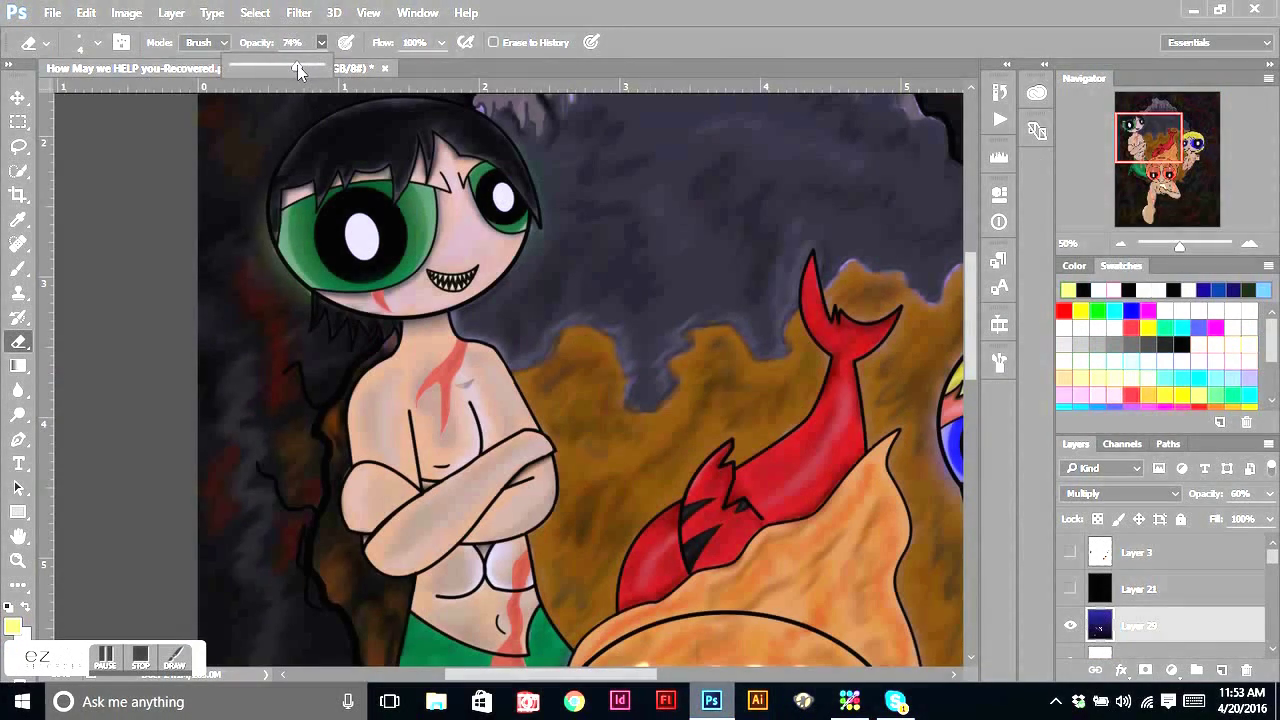
{"action": "left_click", "coordinate": [97, 42]}
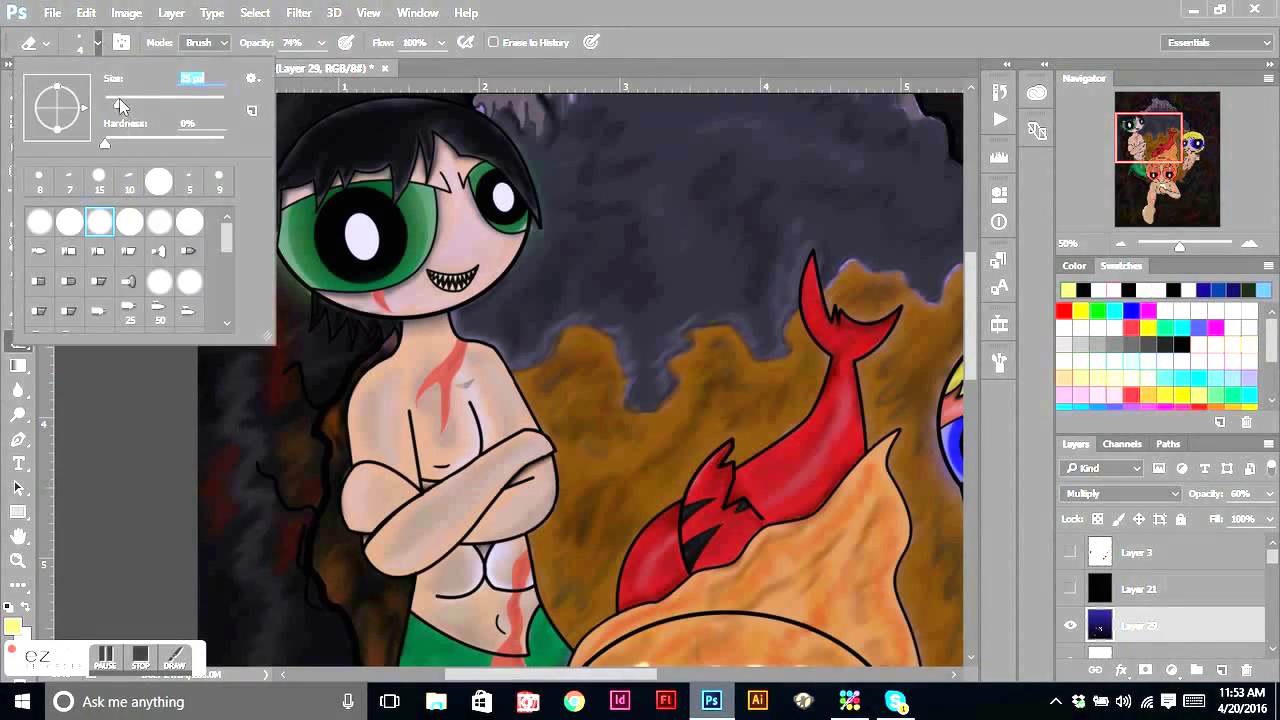
{"action": "left_click_drag", "start_coordinate": [120, 105], "coordinate": [128, 104]}
{"action": "key", "text": "Return"}
{"action": "key", "text": "ctrl+plus"}
{"action": "mouse_move", "coordinate": [268, 200]}
{"action": "left_mouse_down"}
{"action": "mouse_move", "coordinate": [262, 268]}
{"action": "mouse_move", "coordinate": [289, 215]}
{"action": "mouse_move", "coordinate": [279, 279]}
{"action": "left_mouse_up"}
{"action": "mouse_move", "coordinate": [336, 317]}
{"action": "left_mouse_down"}
{"action": "mouse_move", "coordinate": [429, 278]}
{"action": "mouse_move", "coordinate": [428, 182]}
{"action": "left_mouse_up"}
Step: Brighten both sides of the large green iris by erasing the Layer 29 shade with a size 15 eraser
{"action": "key", "text": "z"}
{"action": "left_click_drag", "start_coordinate": [290, 155], "coordinate": [485, 278]}
{"action": "left_click", "coordinate": [18, 341]}
{"action": "mouse_move", "coordinate": [474, 220]}
{"action": "left_mouse_down"}
{"action": "mouse_move", "coordinate": [513, 305]}
{"action": "mouse_move", "coordinate": [317, 239]}
{"action": "mouse_move", "coordinate": [376, 229]}
{"action": "mouse_move", "coordinate": [497, 266]}
{"action": "left_mouse_up"}
{"action": "left_click_drag", "start_coordinate": [453, 676], "coordinate": [437, 680]}
{"action": "key", "text": "bracketright"}
{"action": "mouse_move", "coordinate": [363, 306]}
{"action": "left_mouse_down"}
{"action": "mouse_move", "coordinate": [265, 382]}
{"action": "mouse_move", "coordinate": [214, 442]}
{"action": "mouse_move", "coordinate": [210, 630]}
{"action": "left_mouse_up"}
{"action": "left_click_drag", "start_coordinate": [814, 311], "coordinate": [860, 650]}
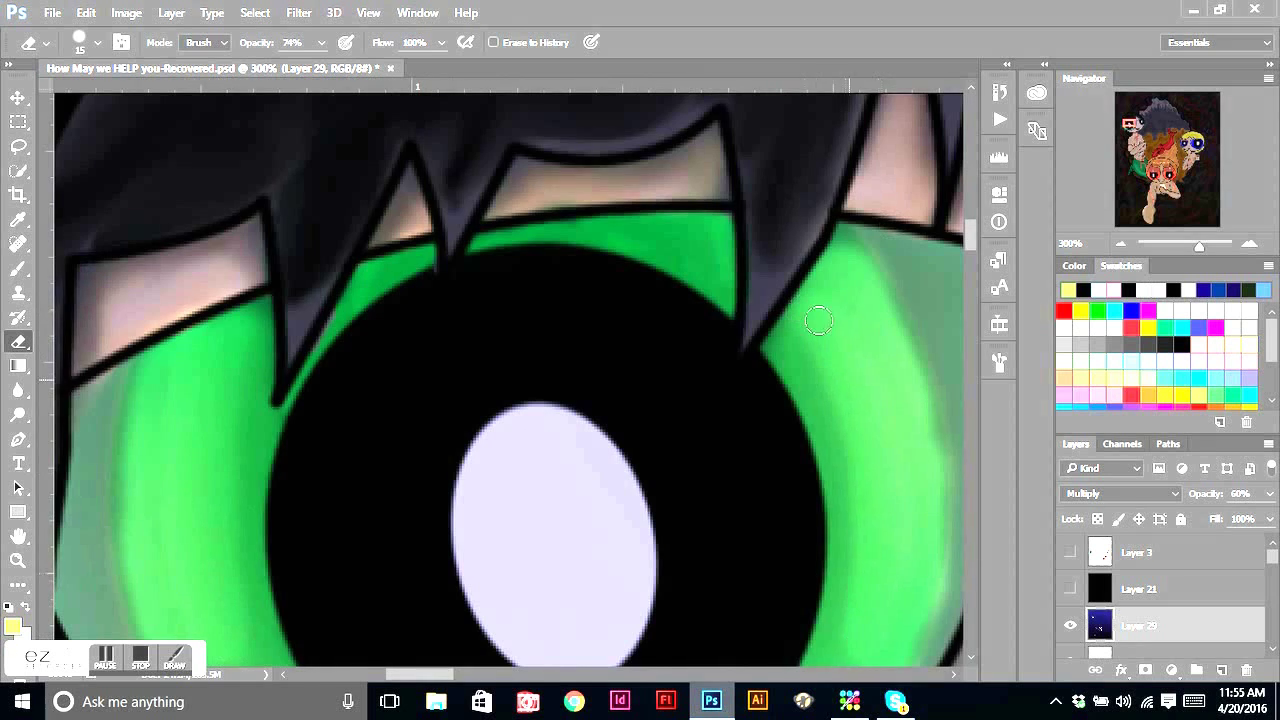
{"action": "scroll", "coordinate": [860, 600], "scroll_direction": "down", "scroll_amount": 4}
{"action": "mouse_move", "coordinate": [840, 260]}
{"action": "left_mouse_down"}
{"action": "mouse_move", "coordinate": [380, 400]}
{"action": "mouse_move", "coordinate": [215, 255]}
{"action": "left_mouse_up"}
Step: Erase the Layer 29 shade from the green areas of the black-haired figure's smaller eye
{"action": "key", "text": "z"}
{"action": "left_click", "coordinate": [709, 316], "text": "alt"}
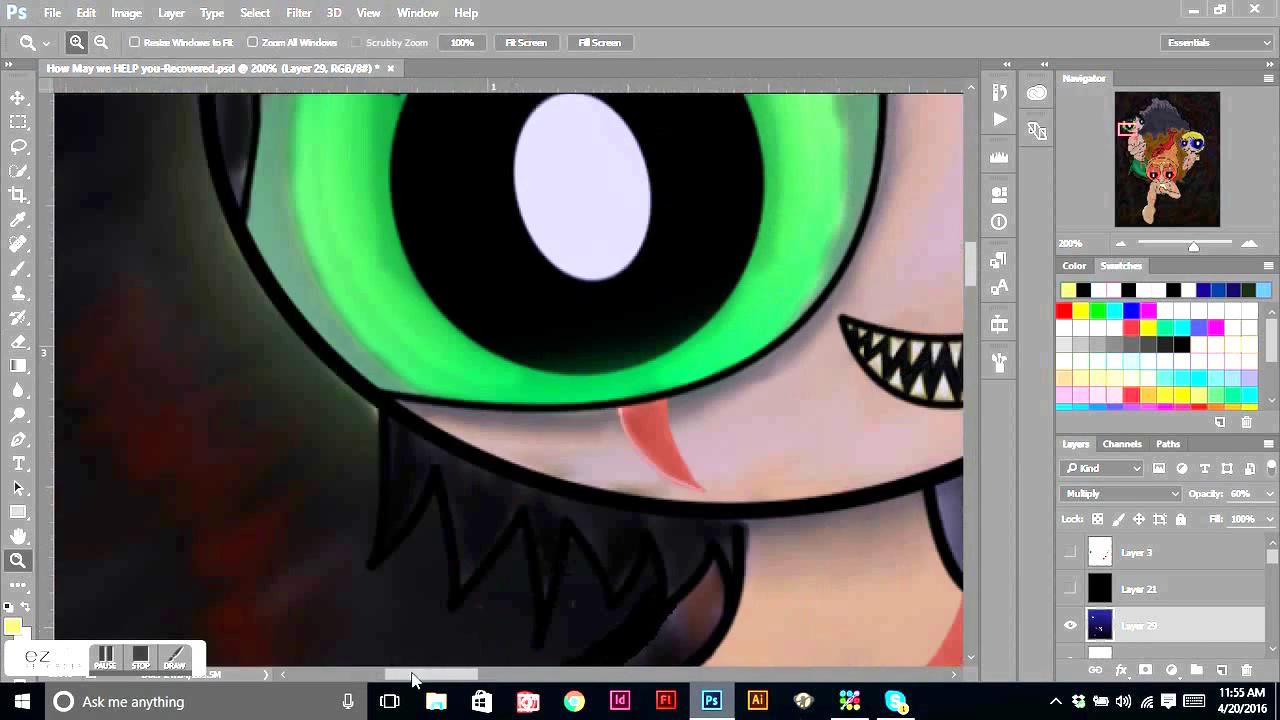
{"action": "left_click_drag", "start_coordinate": [700, 320], "coordinate": [515, 570]}
{"action": "key", "text": "e"}
{"action": "mouse_move", "coordinate": [430, 255]}
{"action": "left_mouse_down"}
{"action": "mouse_move", "coordinate": [471, 186]}
{"action": "mouse_move", "coordinate": [495, 198]}
{"action": "left_mouse_up"}
{"action": "mouse_move", "coordinate": [515, 416]}
{"action": "left_mouse_down"}
{"action": "mouse_move", "coordinate": [553, 436]}
{"action": "mouse_move", "coordinate": [652, 381]}
{"action": "mouse_move", "coordinate": [580, 440]}
{"action": "left_mouse_up"}
Step: Erase the Layer 29 shade from the black-haired figure's pointed teeth with a size 9 eraser, then lighten further with a larger one
{"action": "key", "text": "bracketleft"}
{"action": "key", "text": "bracketleft"}
{"action": "left_click_drag", "start_coordinate": [337, 637], "coordinate": [412, 632]}
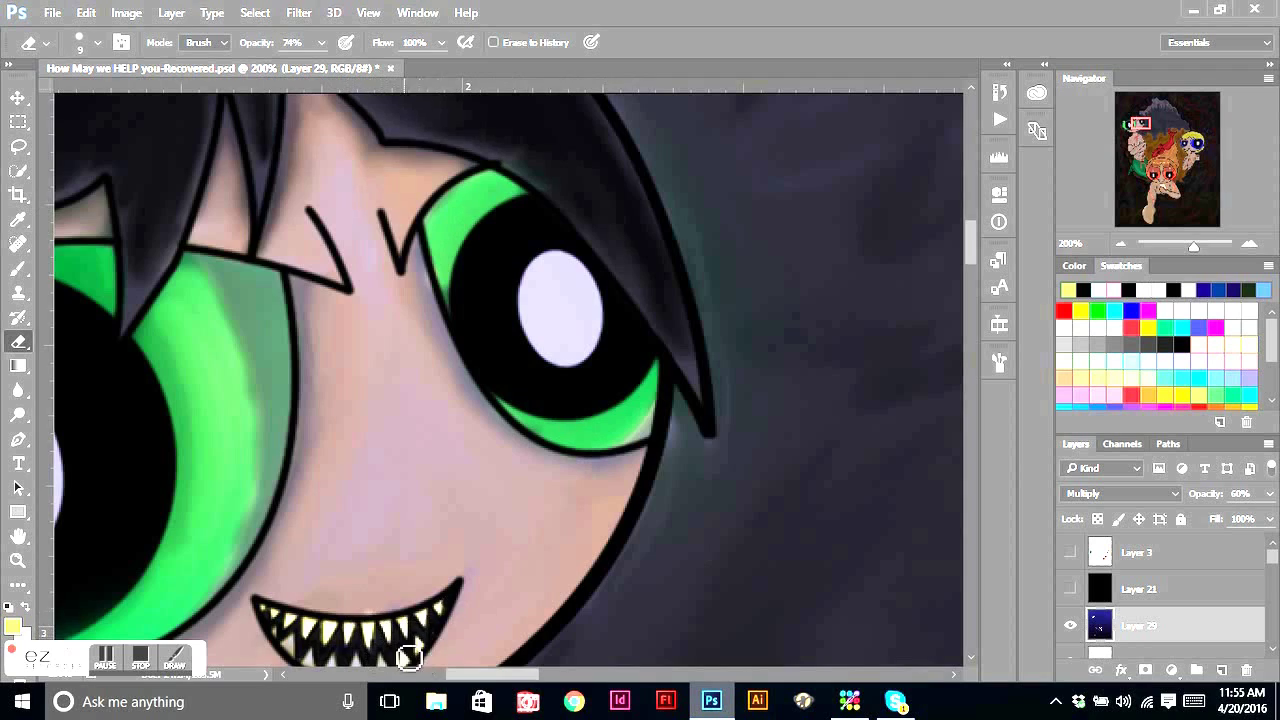
{"action": "scroll", "coordinate": [968, 255], "scroll_direction": "down", "scroll_amount": 3}
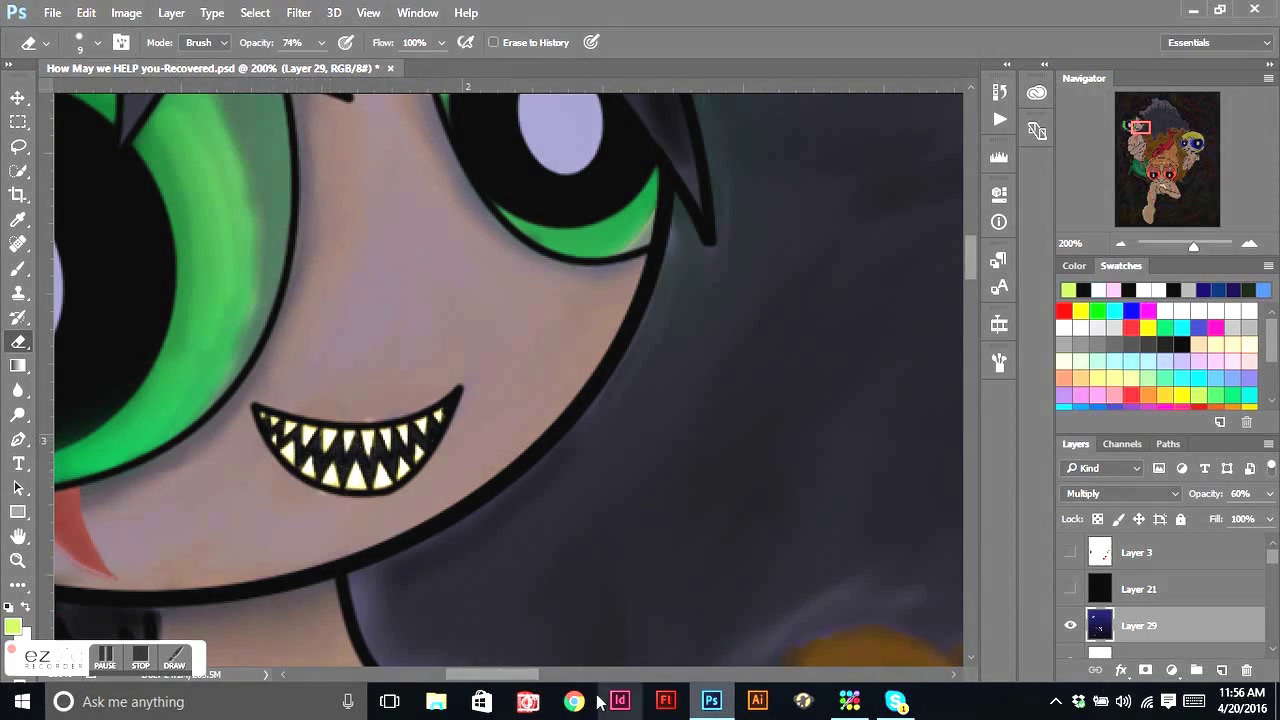
{"action": "scroll", "coordinate": [340, 480], "scroll_direction": "left", "scroll_amount": 5}
{"action": "key", "text": "bracketright"}
{"action": "key", "text": "bracketright"}
{"action": "key", "text": "bracketright"}
{"action": "left_click_drag", "start_coordinate": [329, 506], "coordinate": [365, 560]}
Step: Set the Eraser to 40% opacity and lighten the spiky tips of the blond figure's fringe on Layer 29
{"action": "scroll", "coordinate": [968, 260], "scroll_direction": "up", "scroll_amount": 1}
{"action": "left_click", "coordinate": [321, 42]}
{"action": "left_click_drag", "start_coordinate": [318, 68], "coordinate": [313, 75]}
{"action": "left_click_drag", "start_coordinate": [652, 246], "coordinate": [700, 260]}
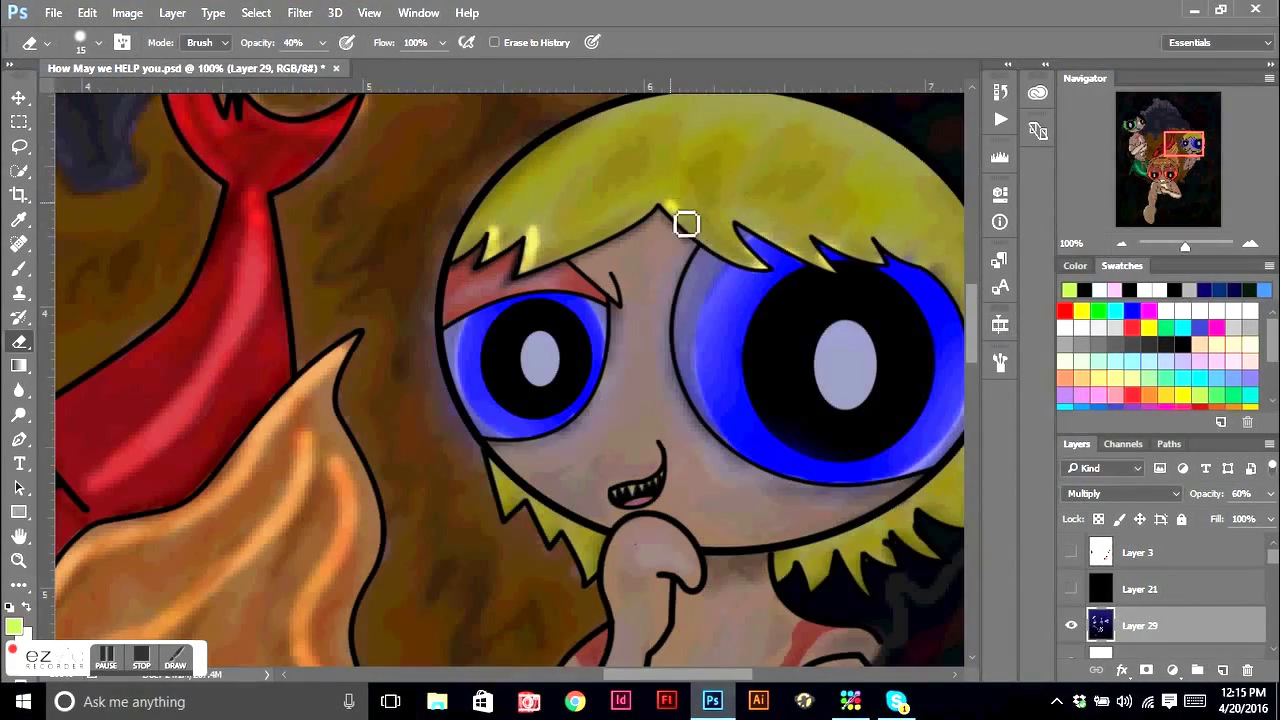
{"action": "mouse_move", "coordinate": [686, 220]}
{"action": "left_mouse_down"}
{"action": "mouse_move", "coordinate": [777, 265]}
{"action": "mouse_move", "coordinate": [846, 251]}
{"action": "left_mouse_up"}
Step: Undo the trial wavy highlight and erase a broad jagged highlight band across the blond hair instead
{"action": "mouse_move", "coordinate": [576, 149]}
{"action": "left_mouse_down"}
{"action": "mouse_move", "coordinate": [726, 150]}
{"action": "mouse_move", "coordinate": [884, 232]}
{"action": "mouse_move", "coordinate": [882, 269]}
{"action": "mouse_move", "coordinate": [563, 156]}
{"action": "mouse_move", "coordinate": [537, 220]}
{"action": "mouse_move", "coordinate": [623, 152]}
{"action": "mouse_move", "coordinate": [886, 222]}
{"action": "left_mouse_up"}
{"action": "left_click", "coordinate": [87, 12]}
{"action": "left_click", "coordinate": [120, 33]}
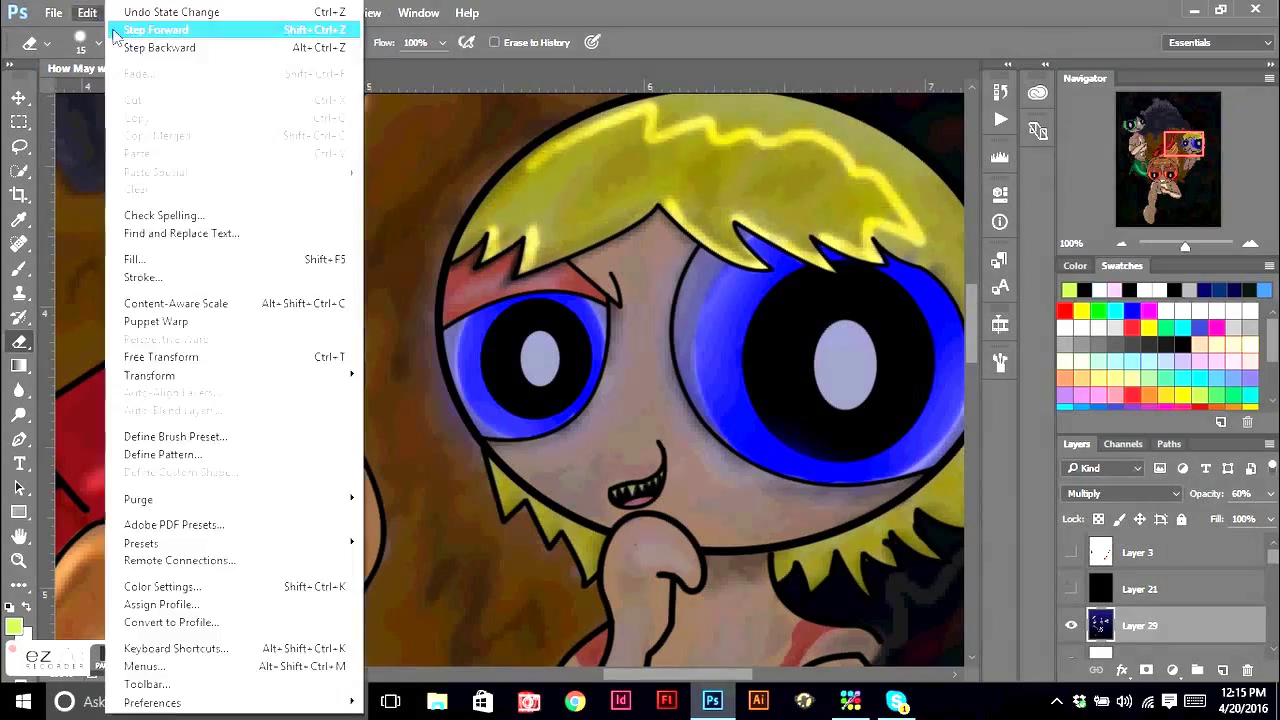
{"action": "mouse_move", "coordinate": [654, 149]}
{"action": "left_mouse_down"}
{"action": "mouse_move", "coordinate": [737, 174]}
{"action": "mouse_move", "coordinate": [722, 180]}
{"action": "mouse_move", "coordinate": [691, 109]}
{"action": "left_mouse_up"}
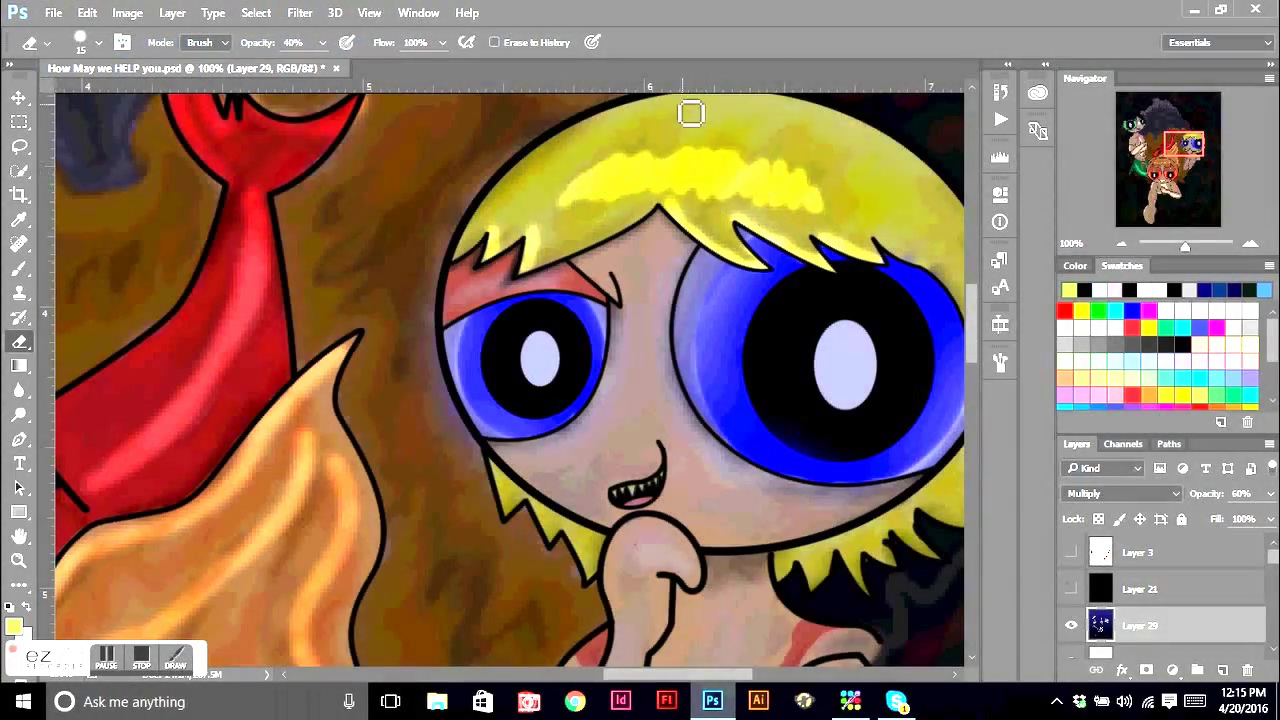
Step: Set the Eraser to 45% opacity with a larger size and lighten the blond figure's raised hand, fist and neck
{"action": "scroll", "coordinate": [624, 392], "scroll_direction": "down", "scroll_amount": 3}
{"action": "key", "text": "bracketright"}
{"action": "key", "text": "bracketright"}
{"action": "scroll", "coordinate": [634, 392], "scroll_direction": "down", "scroll_amount": 4}
{"action": "key", "text": "7"}
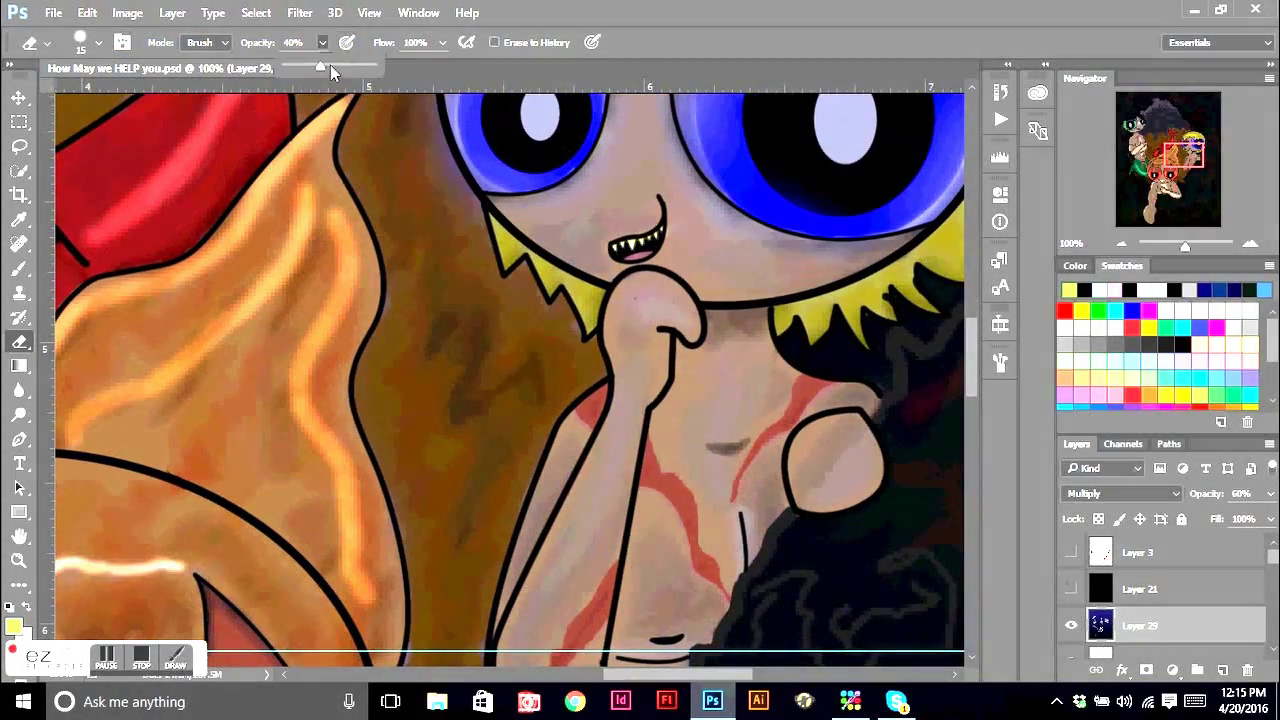
{"action": "left_click_drag", "start_coordinate": [674, 352], "coordinate": [650, 300]}
{"action": "mouse_move", "coordinate": [850, 450]}
{"action": "left_mouse_down"}
{"action": "mouse_move", "coordinate": [834, 491]}
{"action": "mouse_move", "coordinate": [870, 470]}
{"action": "left_mouse_up"}
{"action": "left_click_drag", "start_coordinate": [700, 330], "coordinate": [706, 337]}
{"action": "left_click_drag", "start_coordinate": [780, 350], "coordinate": [790, 370]}
Step: Erase the shade along the blond figure's forearm and torso with a size 30 eraser, undoing the unwanted stroke
{"action": "scroll", "coordinate": [590, 430], "scroll_direction": "down", "scroll_amount": 2}
{"action": "mouse_move", "coordinate": [626, 263]}
{"action": "left_mouse_down"}
{"action": "mouse_move", "coordinate": [563, 374]}
{"action": "mouse_move", "coordinate": [553, 426]}
{"action": "mouse_move", "coordinate": [652, 224]}
{"action": "mouse_move", "coordinate": [632, 229]}
{"action": "mouse_move", "coordinate": [548, 426]}
{"action": "mouse_move", "coordinate": [625, 255]}
{"action": "mouse_move", "coordinate": [753, 530]}
{"action": "mouse_move", "coordinate": [709, 466]}
{"action": "mouse_move", "coordinate": [711, 285]}
{"action": "mouse_move", "coordinate": [737, 420]}
{"action": "left_mouse_up"}
{"action": "key", "text": "ctrl+z"}
{"action": "left_click", "coordinate": [87, 12]}
{"action": "left_click", "coordinate": [160, 12]}
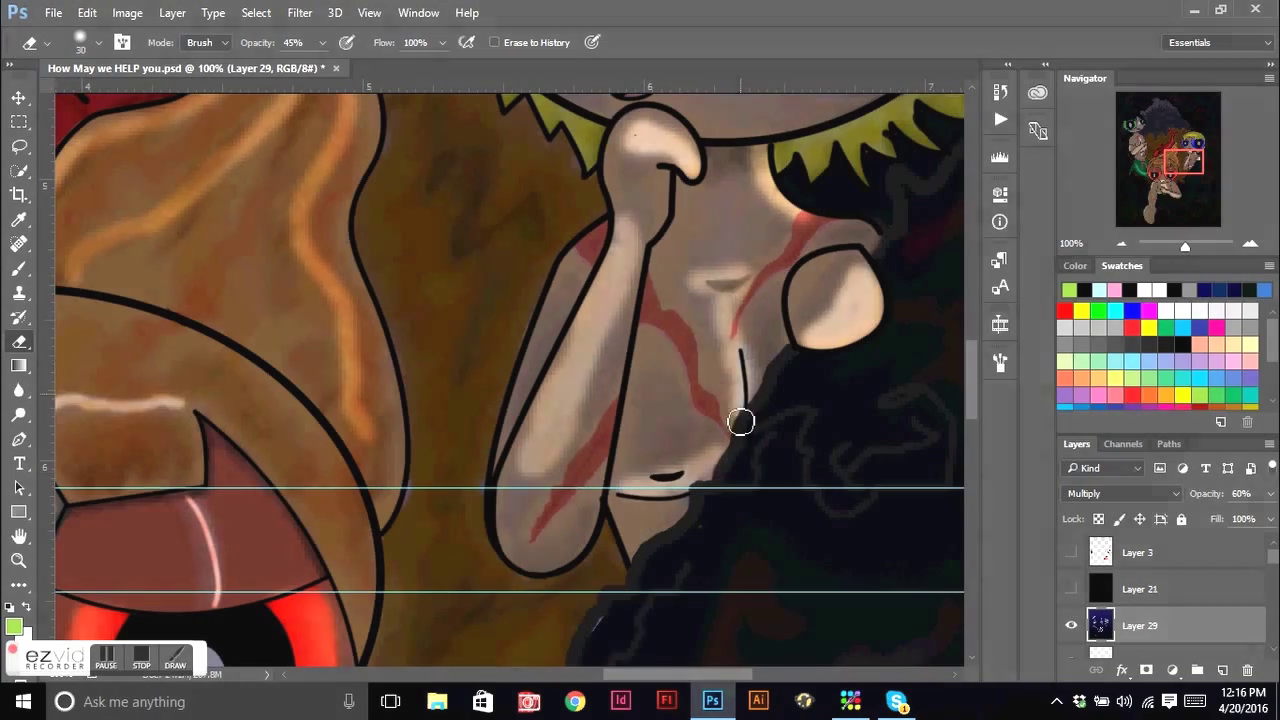
Step: Brighten the blond figure's red scars with a size 15 eraser and lighten the skin between the eyes with size 40
{"action": "mouse_move", "coordinate": [557, 519]}
{"action": "left_mouse_down"}
{"action": "mouse_move", "coordinate": [690, 352]}
{"action": "mouse_move", "coordinate": [790, 255]}
{"action": "left_mouse_up"}
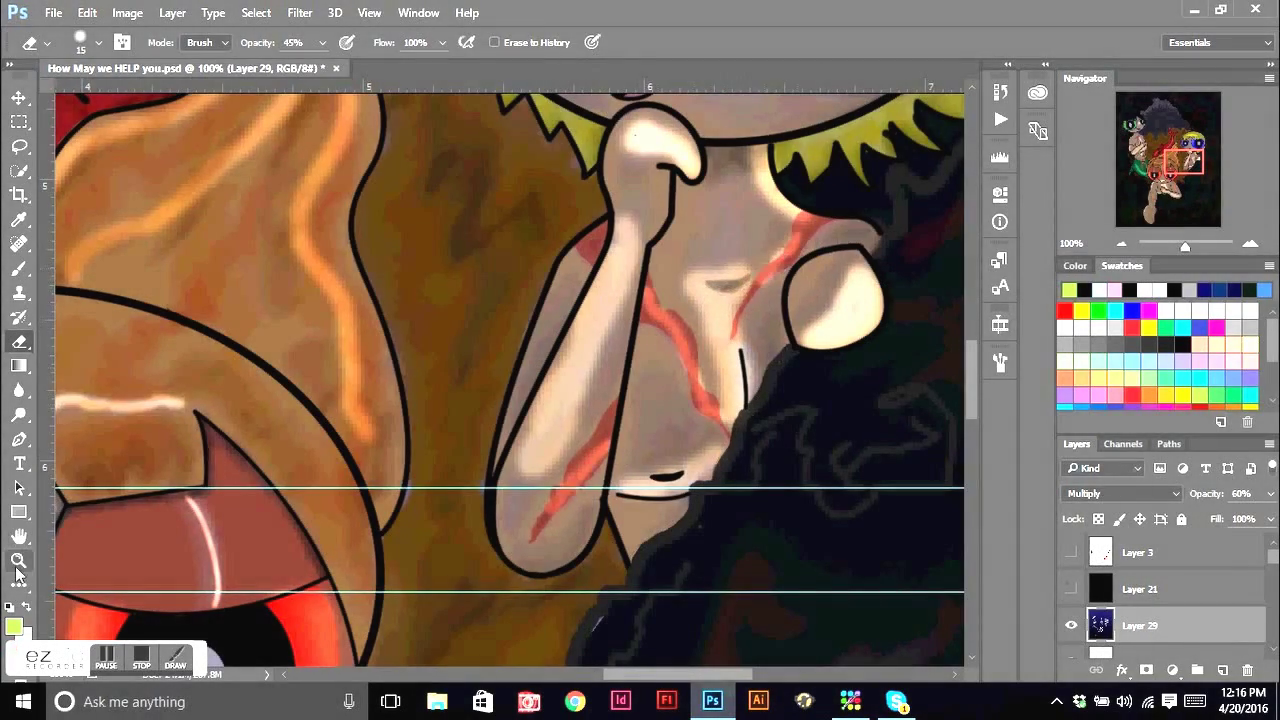
{"action": "scroll", "coordinate": [545, 289], "scroll_direction": "down", "scroll_amount": 3}
{"action": "scroll", "coordinate": [545, 289], "scroll_direction": "up", "scroll_amount": 1}
{"action": "left_click_drag", "start_coordinate": [566, 321], "coordinate": [570, 308]}
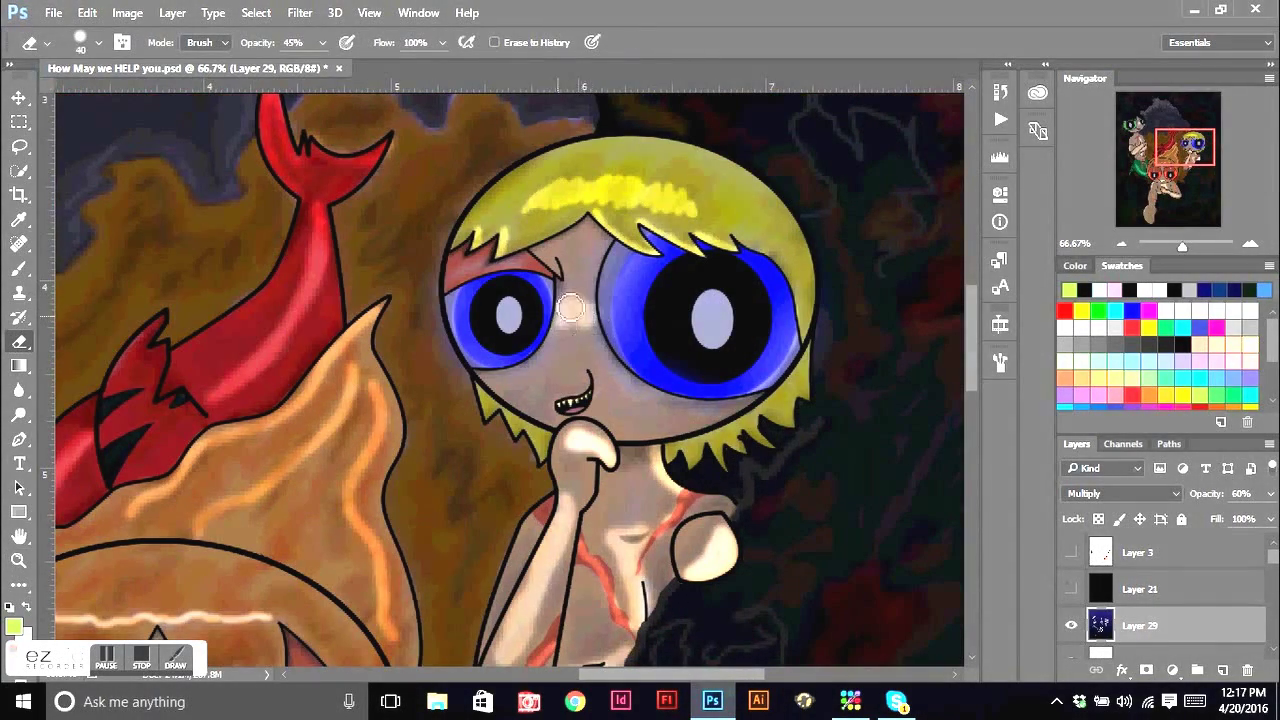
Step: Turn on the visibility of Layer 29 and Layer 31
{"action": "scroll", "coordinate": [786, 349], "scroll_direction": "down", "scroll_amount": 5}
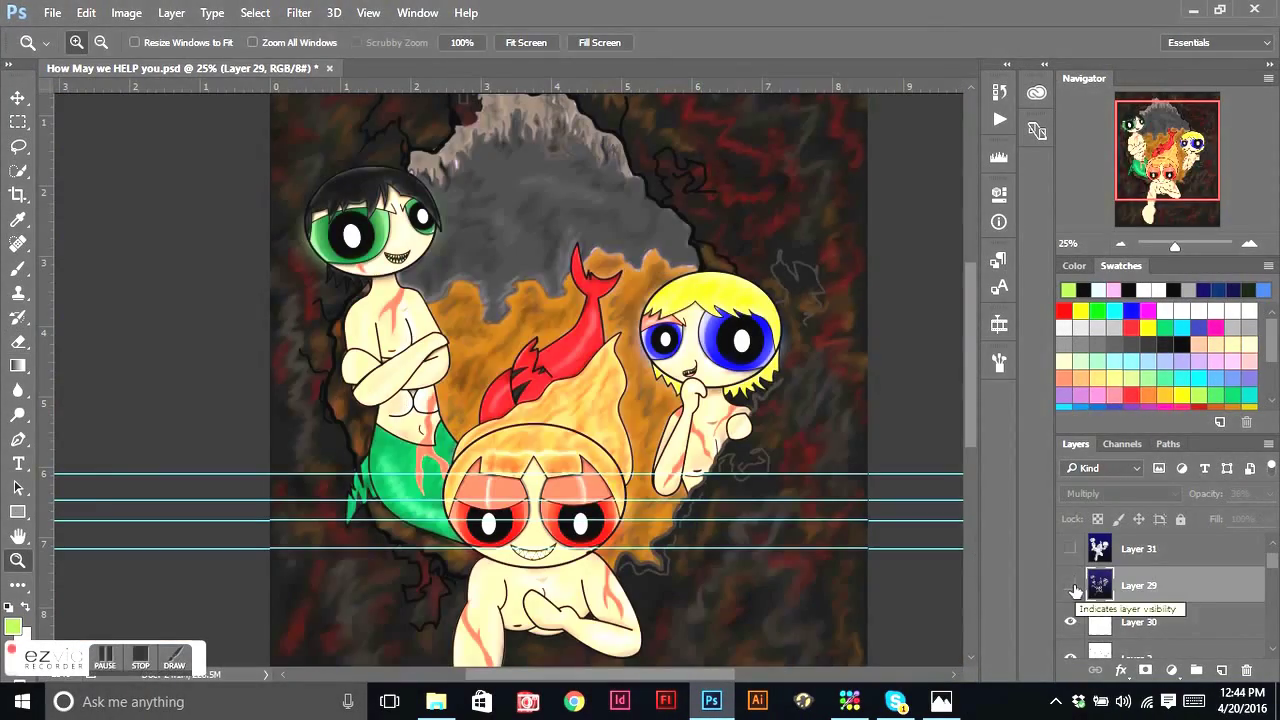
{"action": "left_click", "coordinate": [1070, 585]}
{"action": "left_click", "coordinate": [1070, 548]}
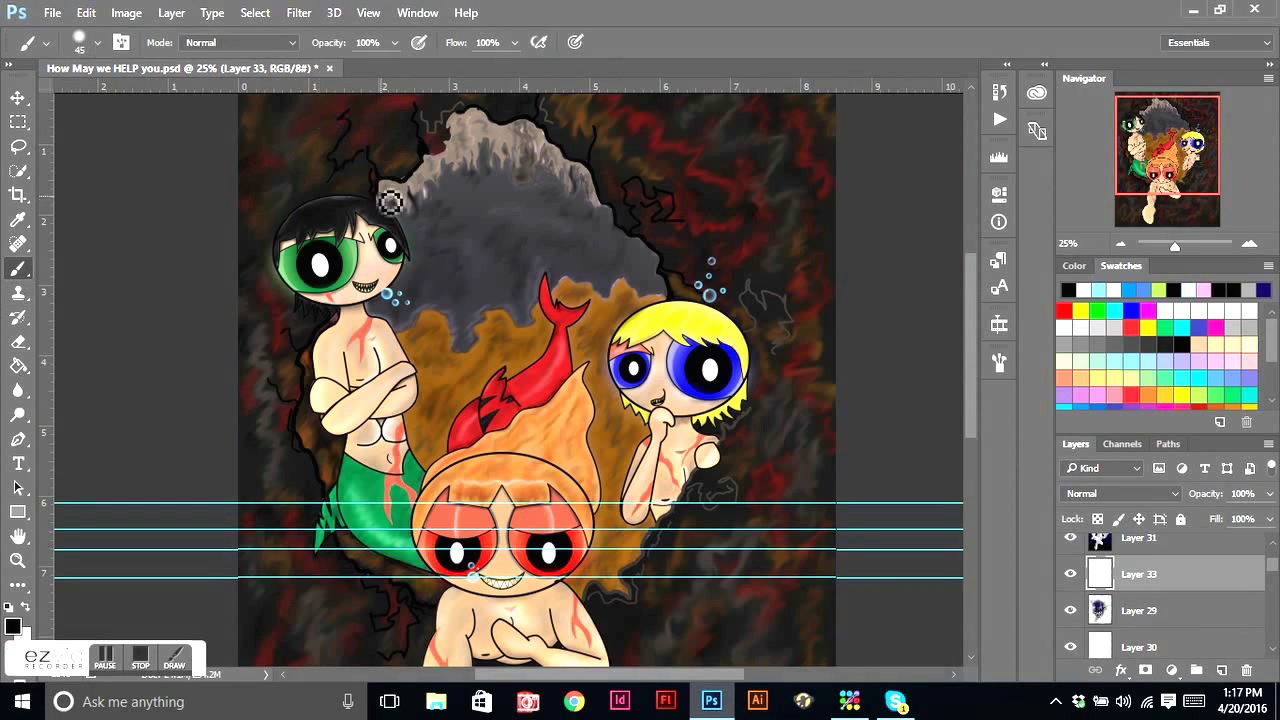
Step: Brush a black outline around the cave opening and the figures' edges on Layer 33 with a size 45 brush
{"action": "mouse_move", "coordinate": [502, 135]}
{"action": "left_mouse_down"}
{"action": "mouse_move", "coordinate": [581, 180]}
{"action": "mouse_move", "coordinate": [612, 165]}
{"action": "mouse_move", "coordinate": [641, 259]}
{"action": "left_mouse_up"}
{"action": "mouse_move", "coordinate": [673, 311]}
{"action": "left_mouse_down"}
{"action": "mouse_move", "coordinate": [617, 345]}
{"action": "mouse_move", "coordinate": [632, 419]}
{"action": "mouse_move", "coordinate": [655, 439]}
{"action": "mouse_move", "coordinate": [633, 481]}
{"action": "mouse_move", "coordinate": [644, 539]}
{"action": "left_mouse_up"}
{"action": "mouse_move", "coordinate": [590, 598]}
{"action": "left_mouse_down"}
{"action": "mouse_move", "coordinate": [609, 529]}
{"action": "mouse_move", "coordinate": [602, 451]}
{"action": "left_mouse_up"}
{"action": "mouse_move", "coordinate": [583, 336]}
{"action": "left_mouse_down"}
{"action": "mouse_move", "coordinate": [543, 291]}
{"action": "mouse_move", "coordinate": [550, 335]}
{"action": "mouse_move", "coordinate": [538, 354]}
{"action": "left_mouse_up"}
{"action": "mouse_move", "coordinate": [420, 444]}
{"action": "left_mouse_down"}
{"action": "mouse_move", "coordinate": [455, 461]}
{"action": "mouse_move", "coordinate": [476, 405]}
{"action": "mouse_move", "coordinate": [515, 362]}
{"action": "left_mouse_up"}
{"action": "mouse_move", "coordinate": [377, 316]}
{"action": "left_mouse_down"}
{"action": "mouse_move", "coordinate": [424, 420]}
{"action": "mouse_move", "coordinate": [414, 240]}
{"action": "left_mouse_up"}
{"action": "mouse_move", "coordinate": [310, 330]}
{"action": "left_mouse_down"}
{"action": "mouse_move", "coordinate": [336, 494]}
{"action": "mouse_move", "coordinate": [340, 432]}
{"action": "mouse_move", "coordinate": [310, 356]}
{"action": "left_mouse_up"}
Step: Fill the outlined cave opening with black on Layer 33, undoing the faulty fill and returning to the Brush
{"action": "key", "text": "g"}
{"action": "left_click", "coordinate": [608, 385]}
{"action": "left_click", "coordinate": [86, 12]}
{"action": "left_click", "coordinate": [130, 26]}
{"action": "key", "text": "b"}
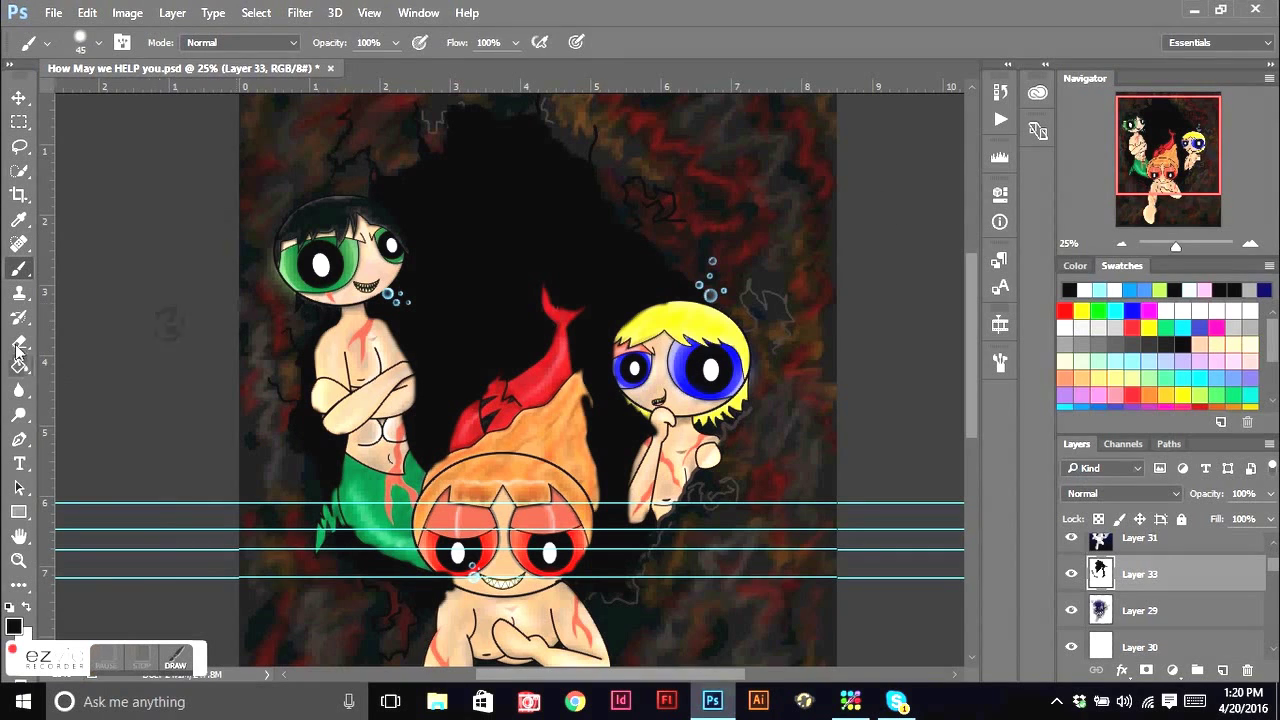
Step: Clean up the black edges around the figures with a size 81 eraser and size 45 brush, and lower Layer 33's opacity to 83%
{"action": "key", "text": "e"}
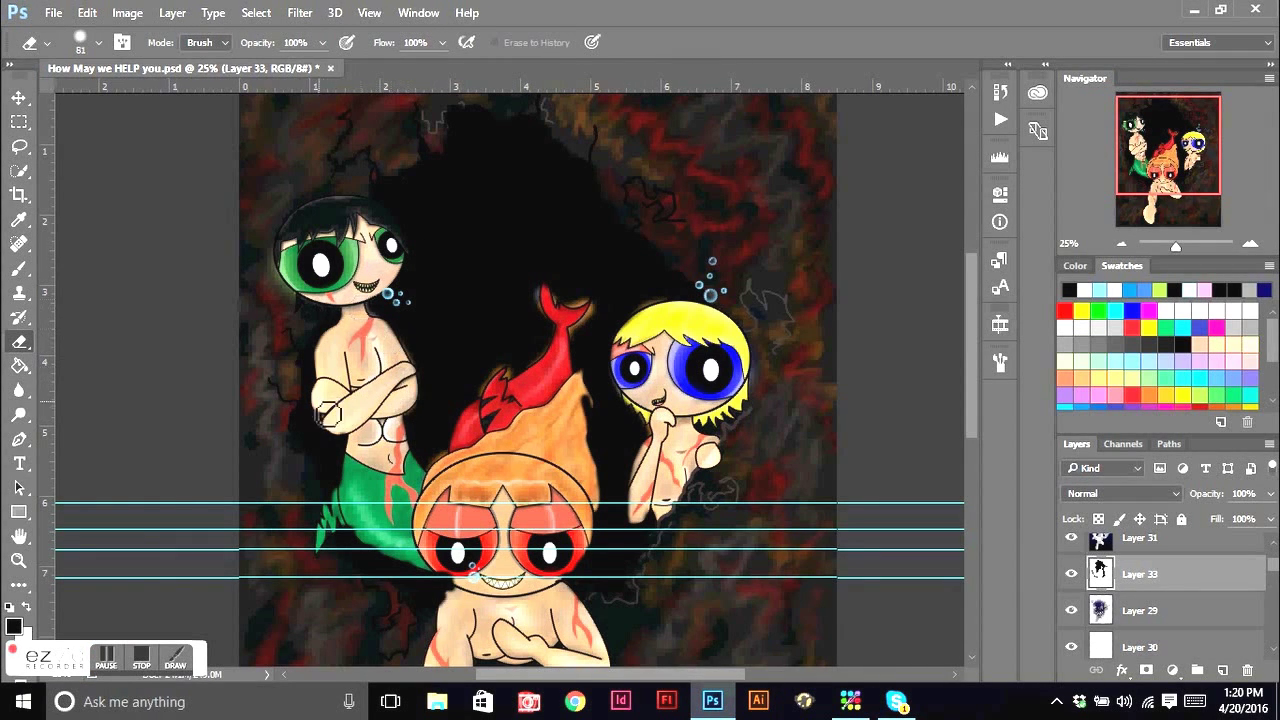
{"action": "key", "text": "b"}
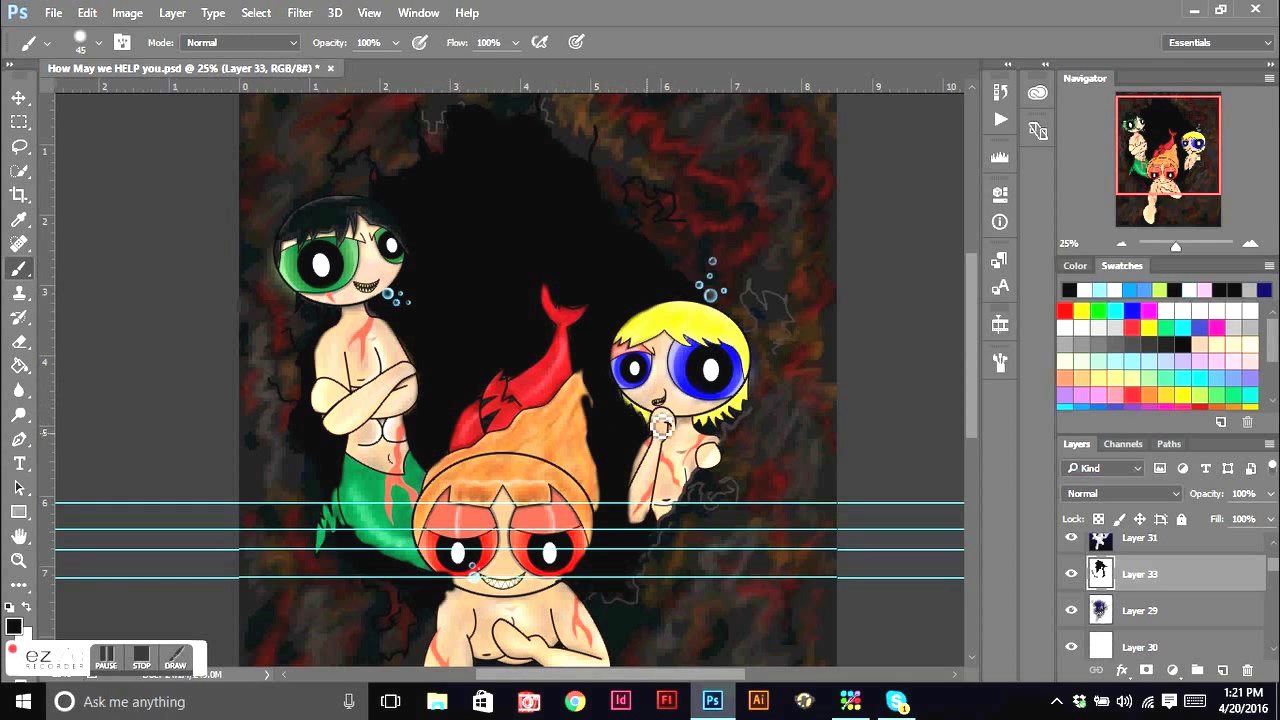
{"action": "key", "text": "e"}
{"action": "left_click_drag", "start_coordinate": [1256, 487], "coordinate": [1240, 505]}
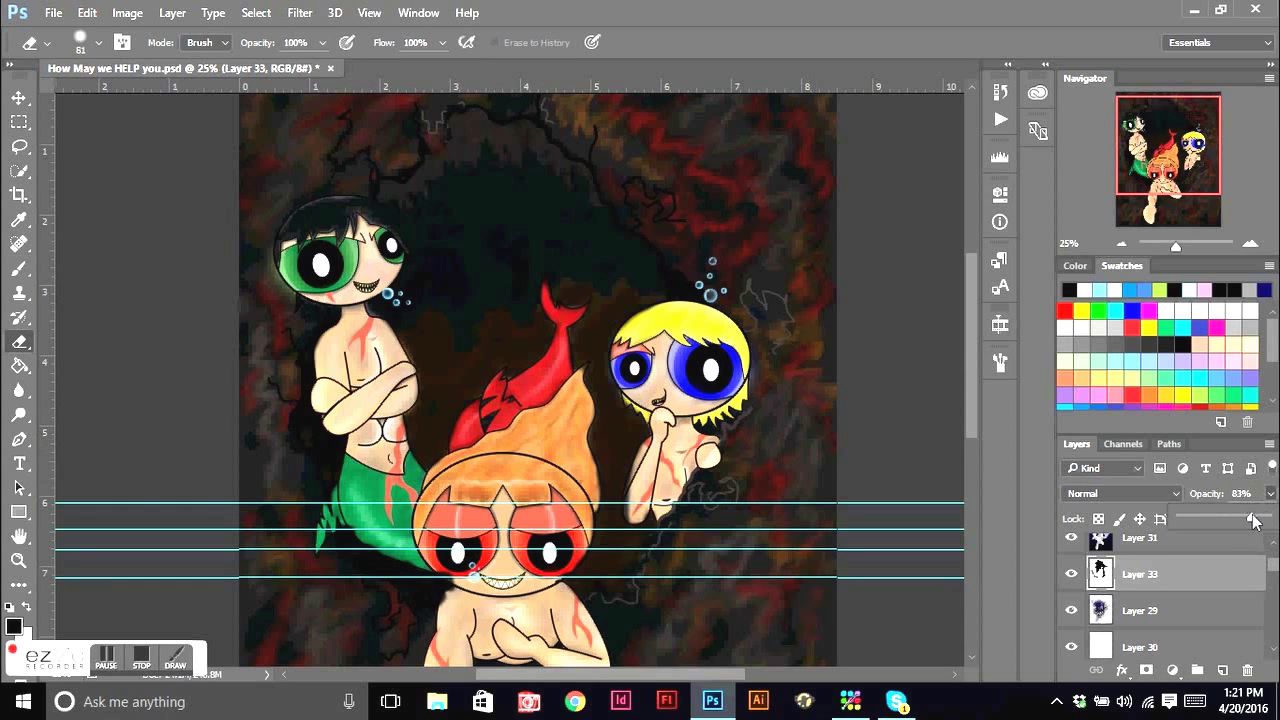
{"action": "key", "text": "b"}
{"action": "key", "text": "e"}
Step: Create Layer 34 at 71% opacity, shade one side of the blond figure's head in black and soften it with a 70% eraser
{"action": "left_click", "coordinate": [1222, 670]}
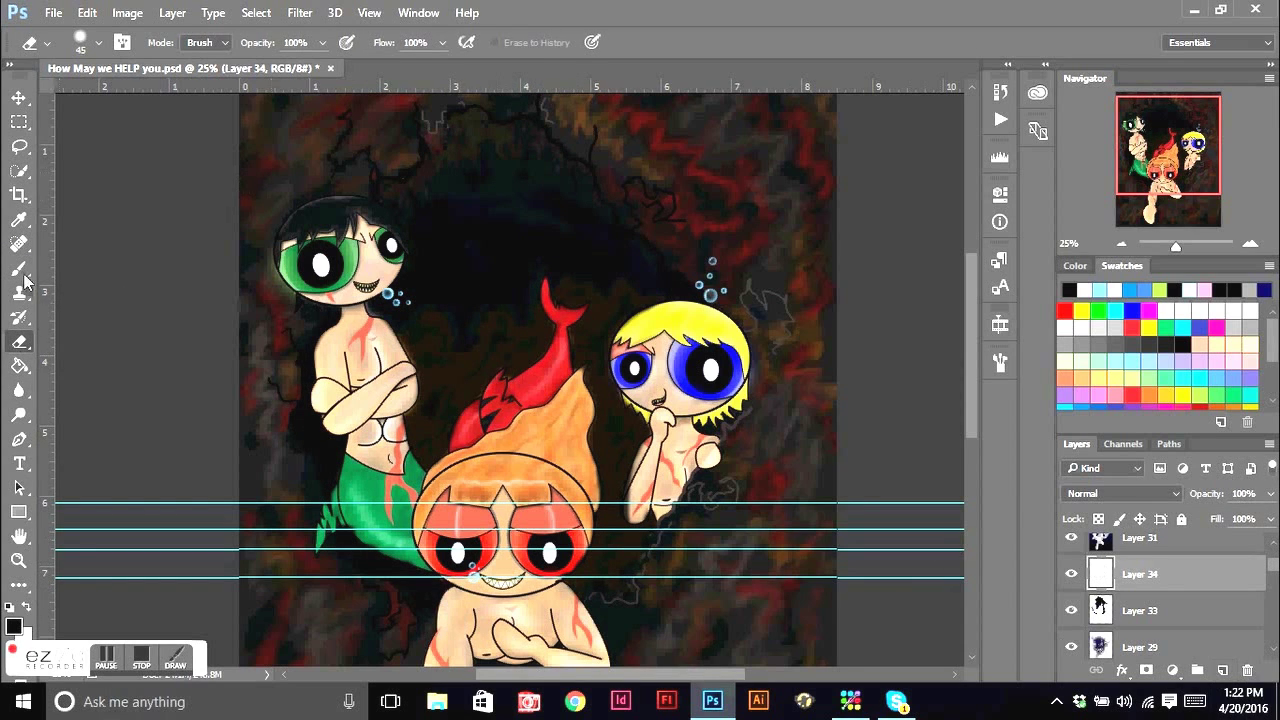
{"action": "key", "text": "b"}
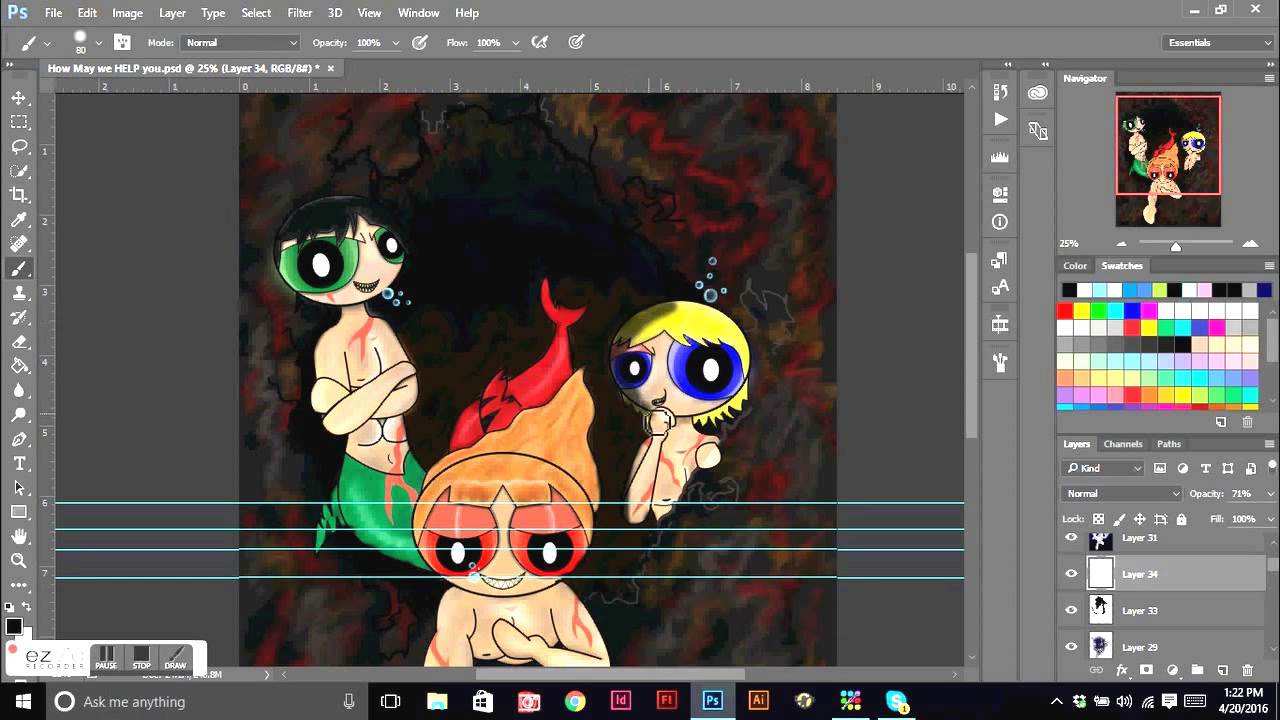
{"action": "key", "text": "e"}
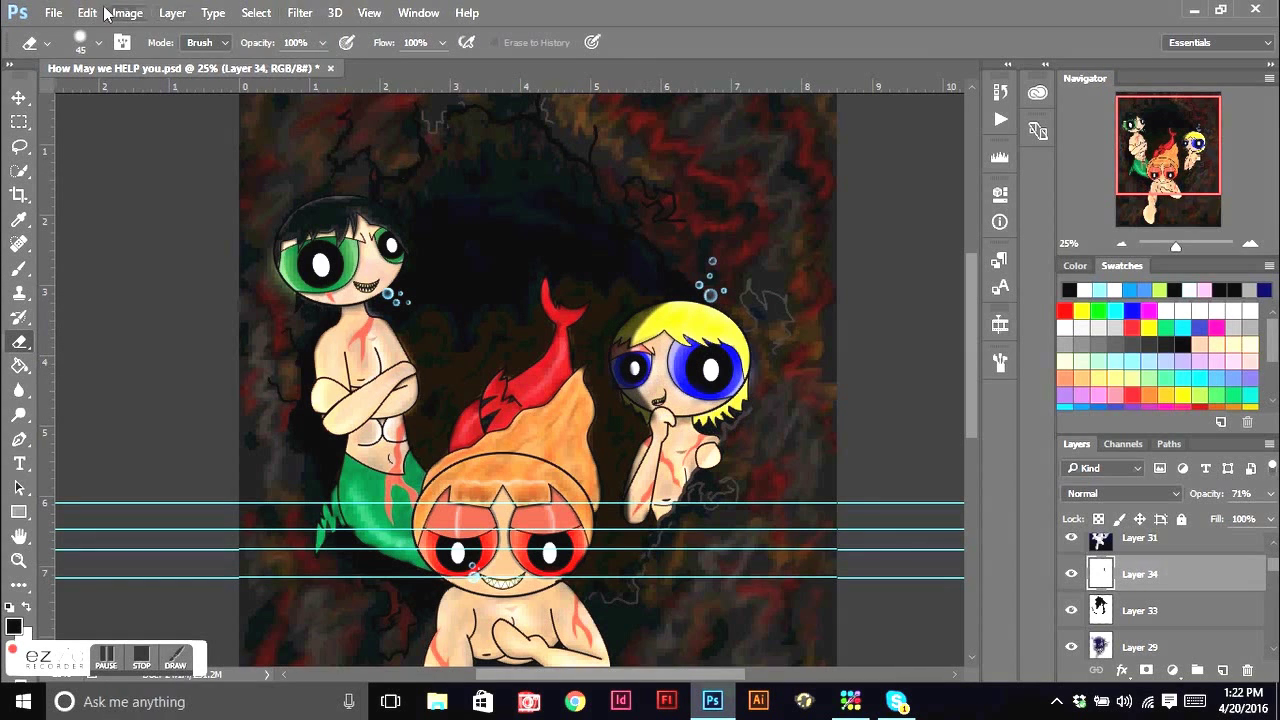
{"action": "key", "text": "7"}
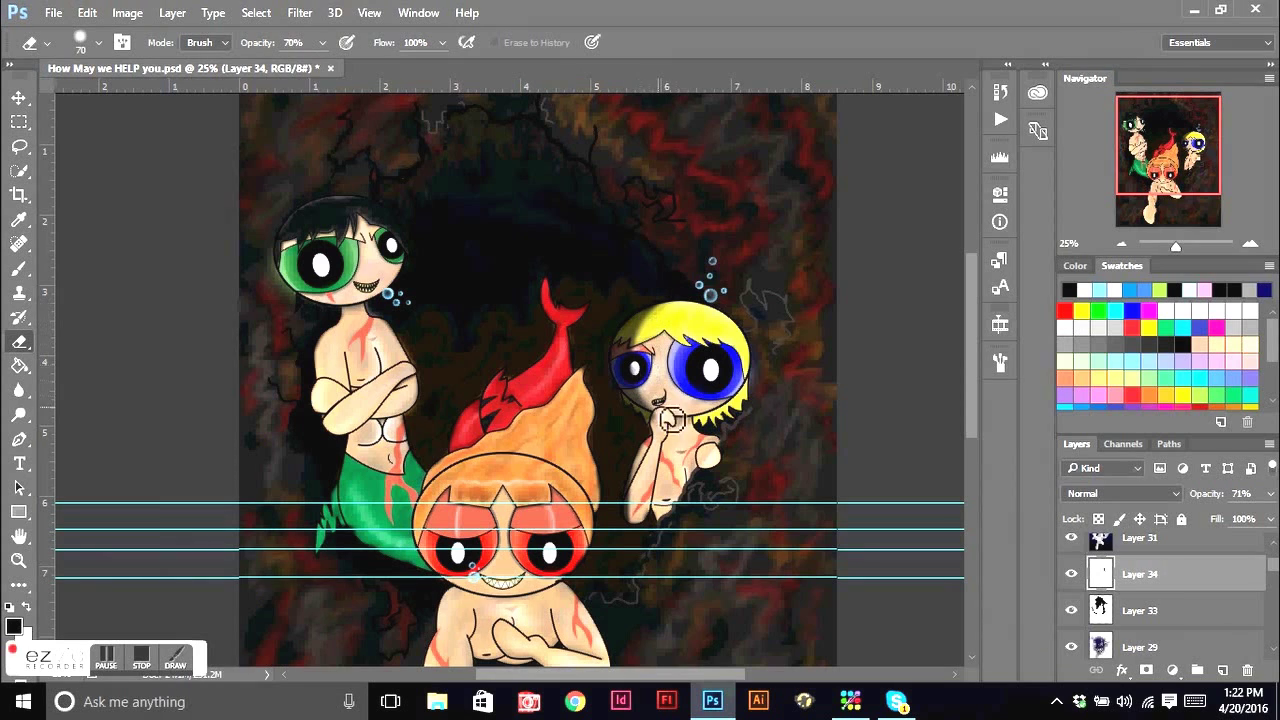
Step: Darken the red tail on Layer 34 with a size 80 black brush and switch to the Eraser for clean-up
{"action": "key", "text": "b"}
{"action": "mouse_move", "coordinate": [565, 301]}
{"action": "left_mouse_down"}
{"action": "mouse_move", "coordinate": [571, 323]}
{"action": "mouse_move", "coordinate": [531, 380]}
{"action": "mouse_move", "coordinate": [572, 365]}
{"action": "left_mouse_up"}
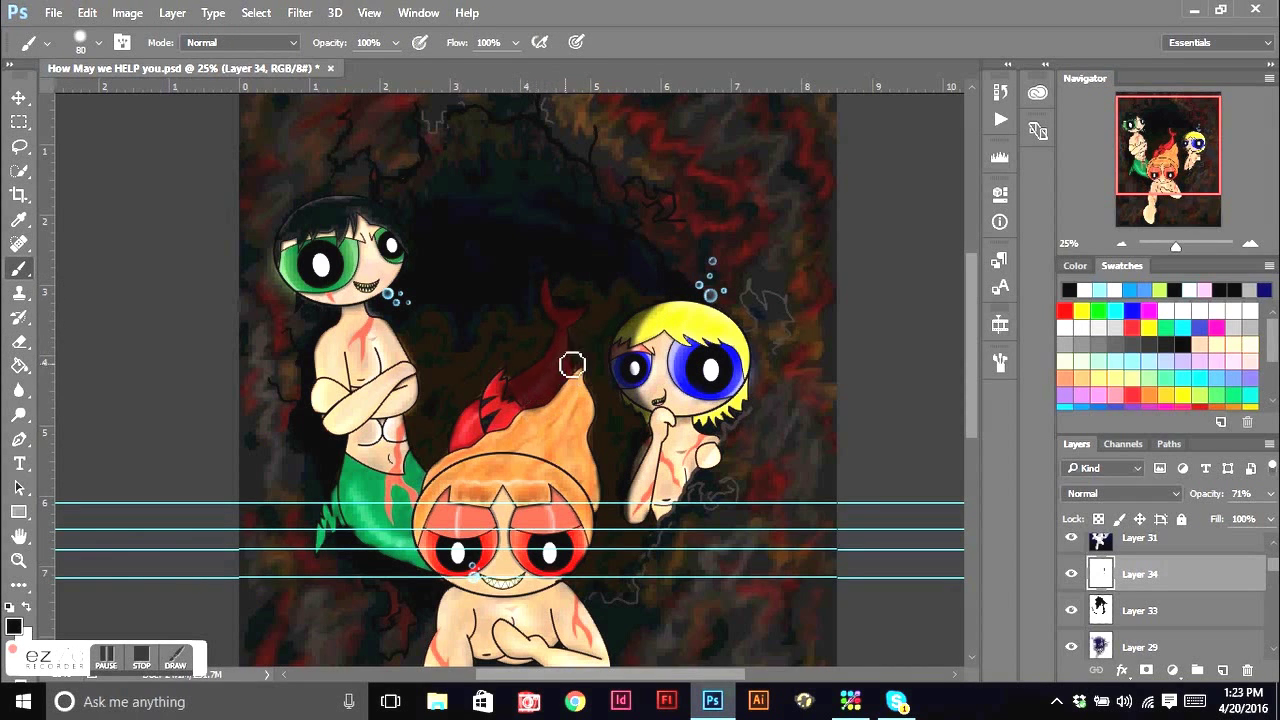
{"action": "key", "text": "e"}
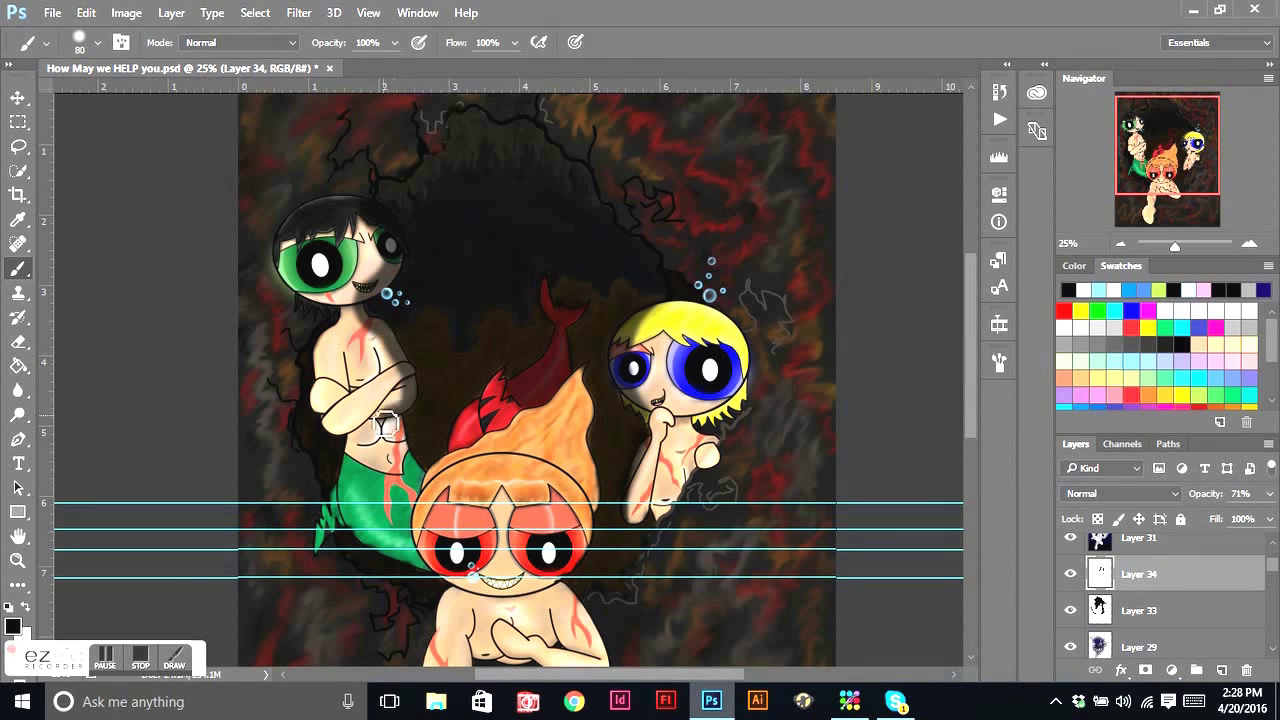
Step: Soften the dark shading along the black-haired figure's torso and green tail on Layer 34 with a size 70 eraser at 70% opacity
{"action": "left_click", "coordinate": [365, 249], "text": "ctrl"}
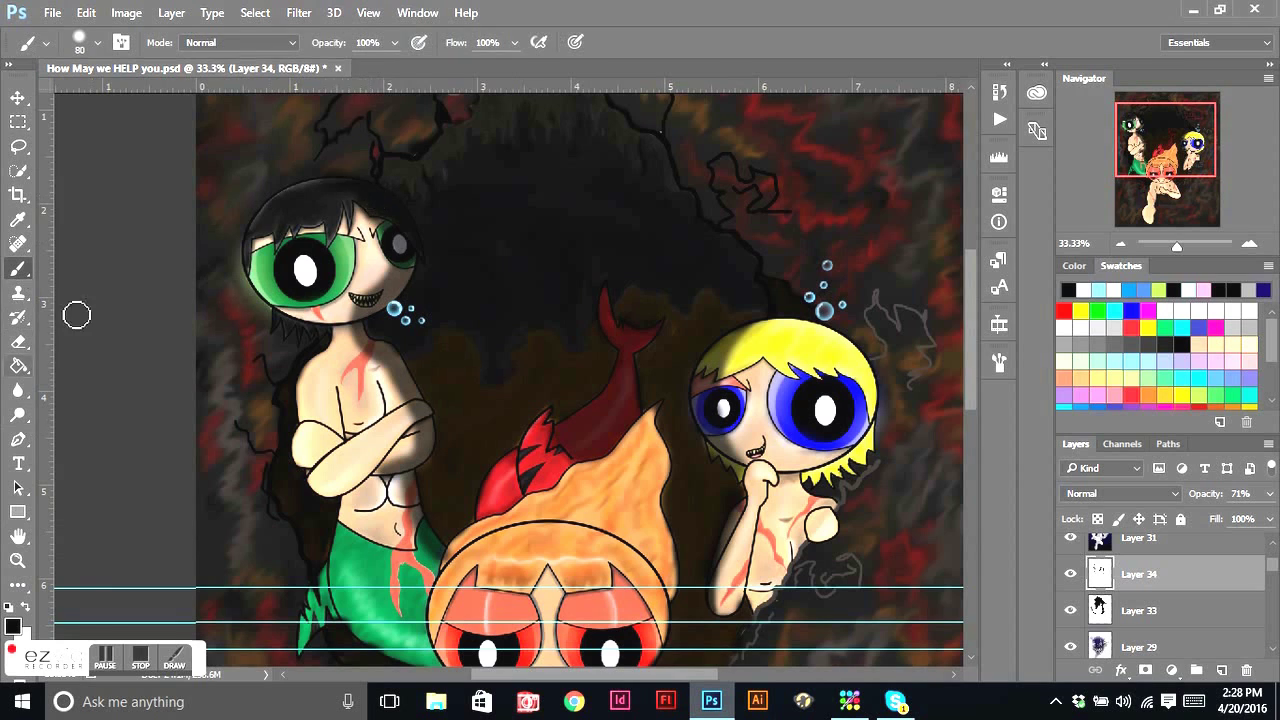
{"action": "key", "text": "e"}
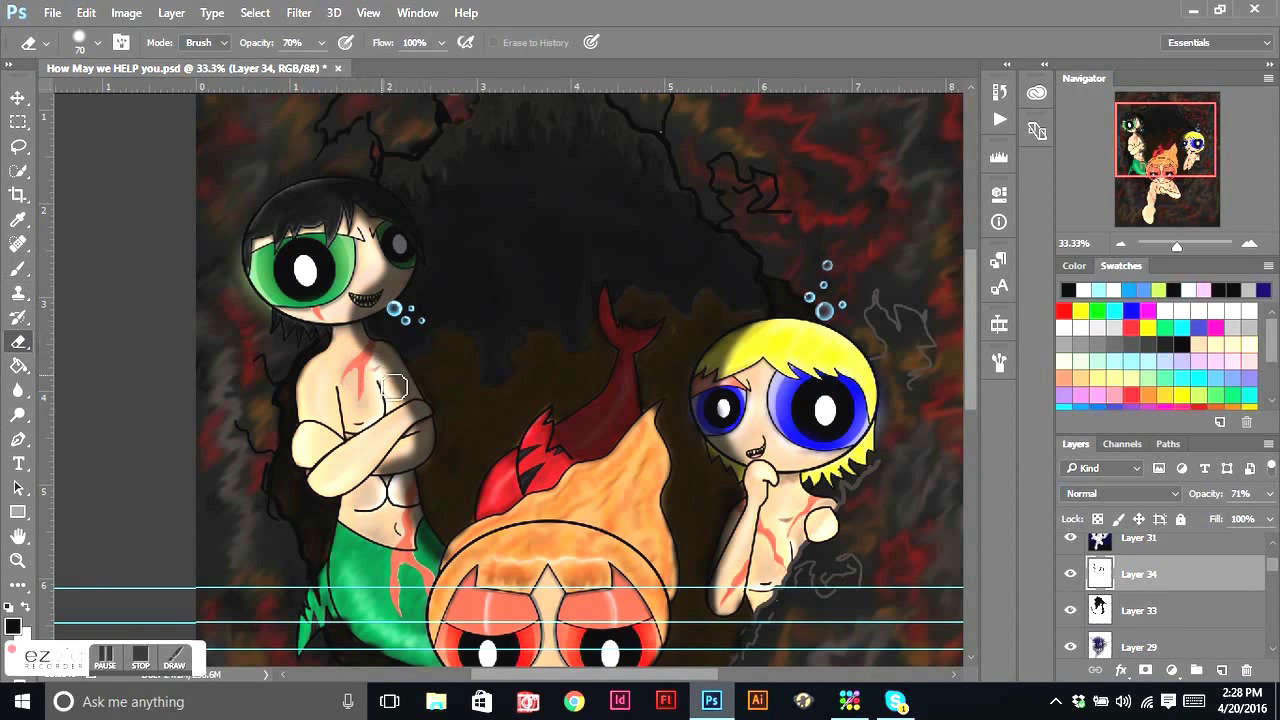
{"action": "mouse_move", "coordinate": [416, 426]}
{"action": "left_mouse_down"}
{"action": "mouse_move", "coordinate": [390, 465]}
{"action": "mouse_move", "coordinate": [449, 578]}
{"action": "left_mouse_up"}
{"action": "left_click_drag", "start_coordinate": [372, 486], "coordinate": [393, 492]}
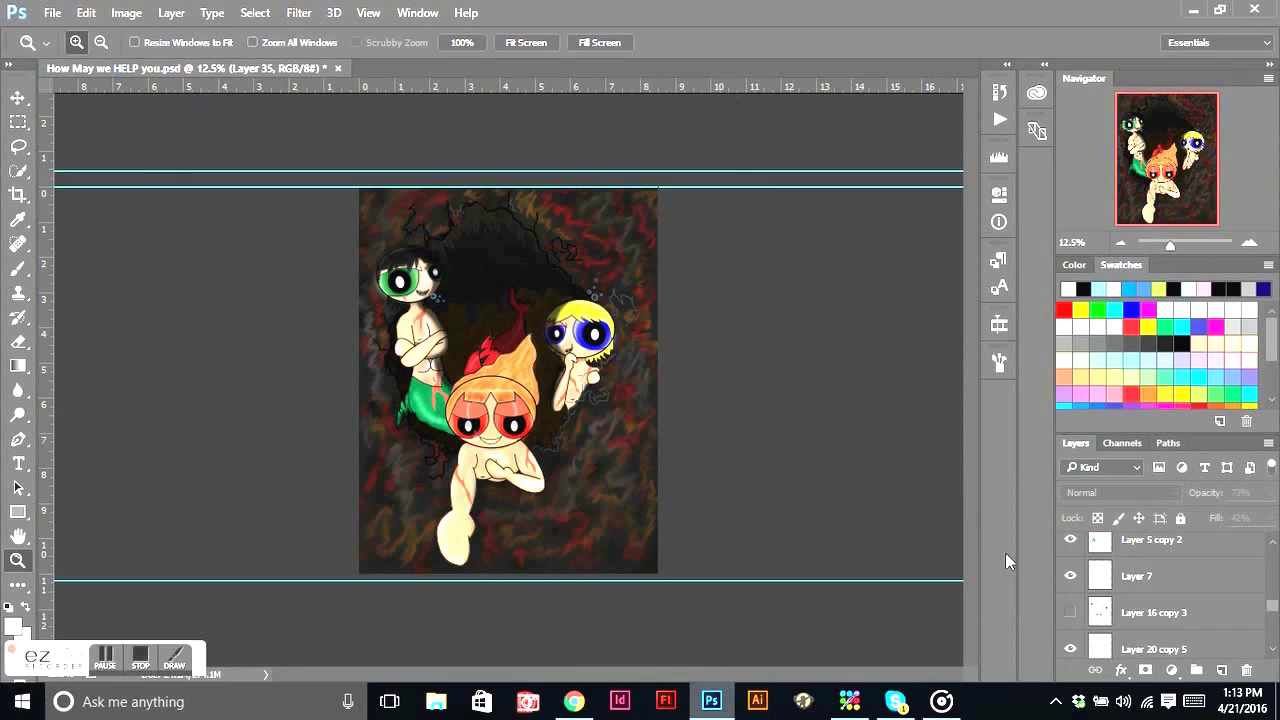
Step: Turn on the visibility of the K and 04-2016 signature text layers
{"action": "left_click", "coordinate": [1272, 604]}
{"action": "left_click_drag", "start_coordinate": [1272, 604], "coordinate": [1275, 565]}
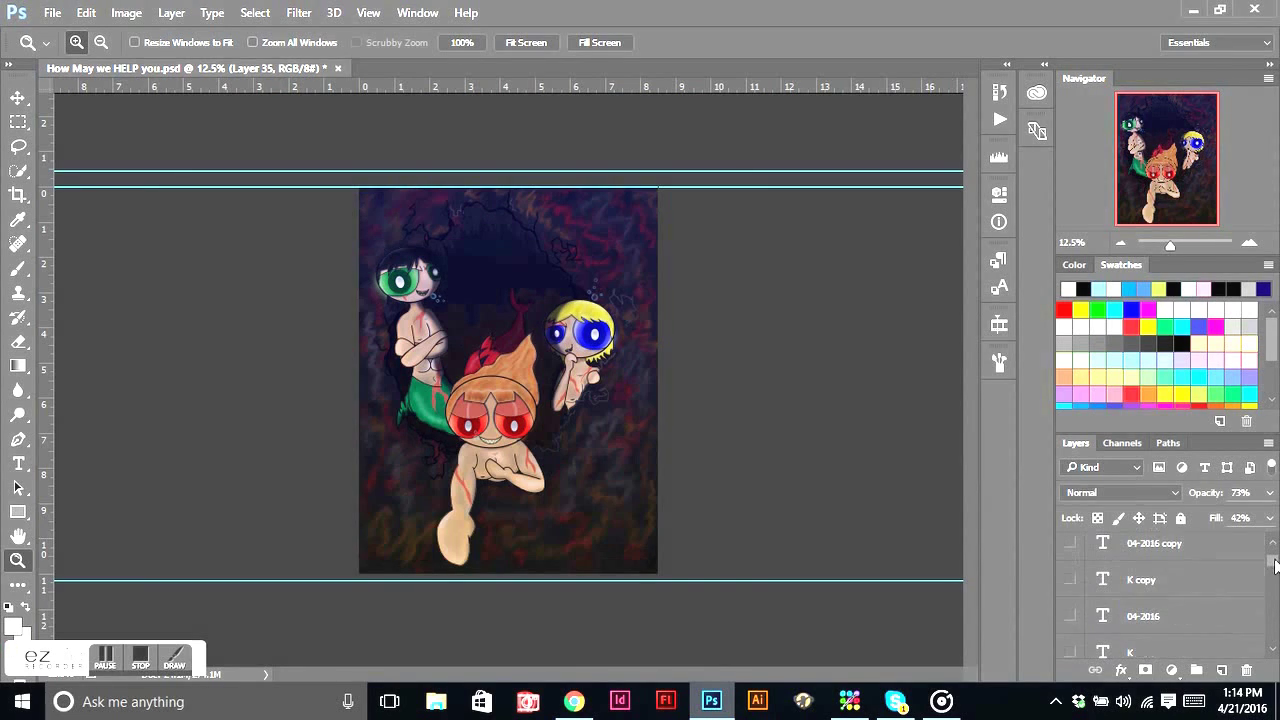
{"action": "left_click", "coordinate": [613, 389]}
{"action": "left_click", "coordinate": [1070, 650]}
{"action": "left_click", "coordinate": [1070, 615]}
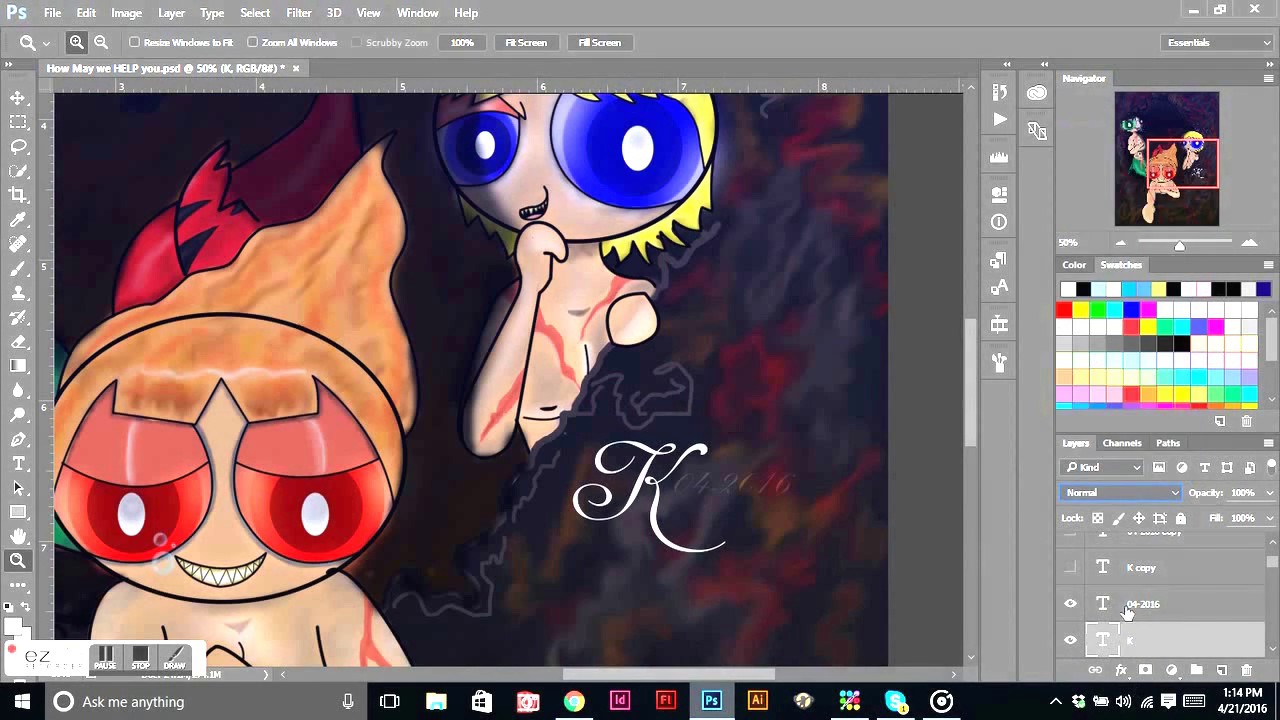
Step: Change the blending mode of the 04-2016 signature text layer
{"action": "right_click", "coordinate": [1128, 605]}
{"action": "key", "text": "Escape"}
{"action": "scroll", "coordinate": [1130, 625], "scroll_direction": "down", "scroll_amount": 1}
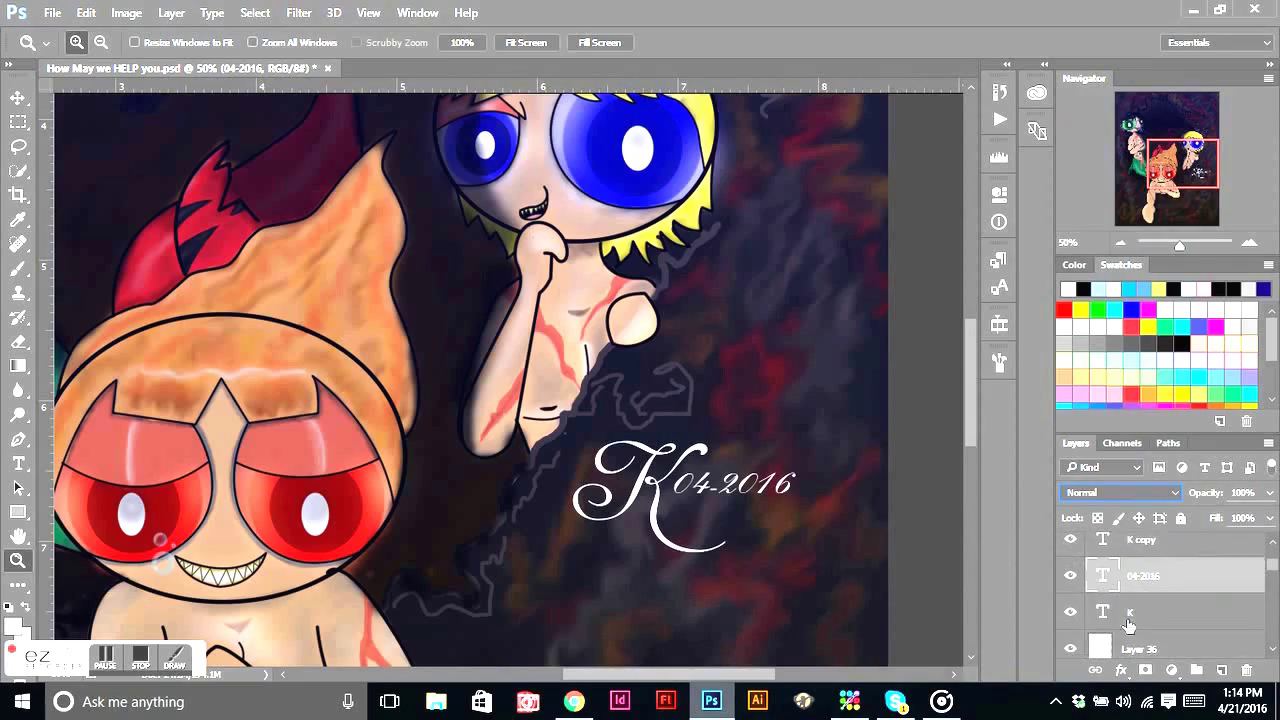
{"action": "left_click", "coordinate": [1120, 492]}
{"action": "left_click", "coordinate": [1120, 281]}
{"action": "left_click", "coordinate": [1120, 492]}
{"action": "left_click", "coordinate": [1120, 306]}
Step: Set the blending mode of the K copy text layer to Overlay and activate the Move tool
{"action": "scroll", "coordinate": [1170, 625], "scroll_direction": "up", "scroll_amount": 2}
{"action": "left_click", "coordinate": [1170, 620]}
{"action": "key", "text": "Down"}
{"action": "key", "text": "Up"}
{"action": "key", "text": "v"}
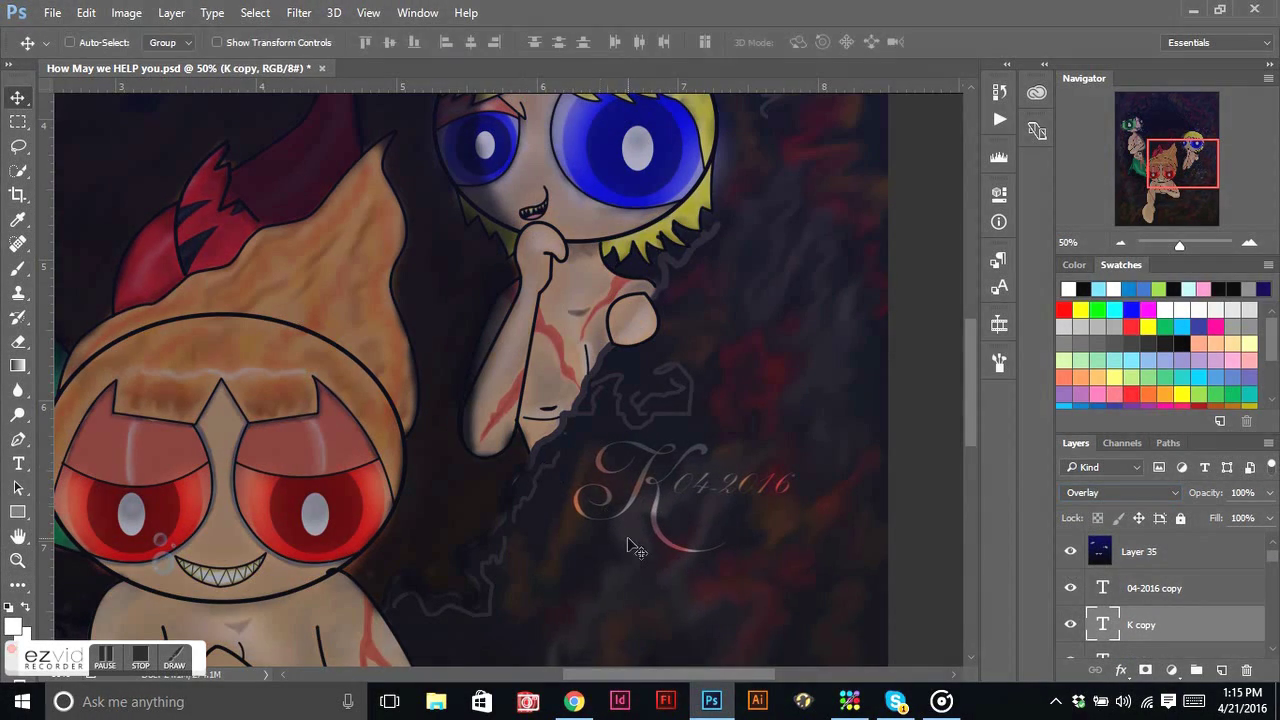
Step: Show the whole finished illustration in full screen mode
{"action": "key", "text": "z"}
{"action": "left_click", "coordinate": [528, 534], "text": "alt"}
{"action": "left_click", "coordinate": [528, 534], "text": "alt"}
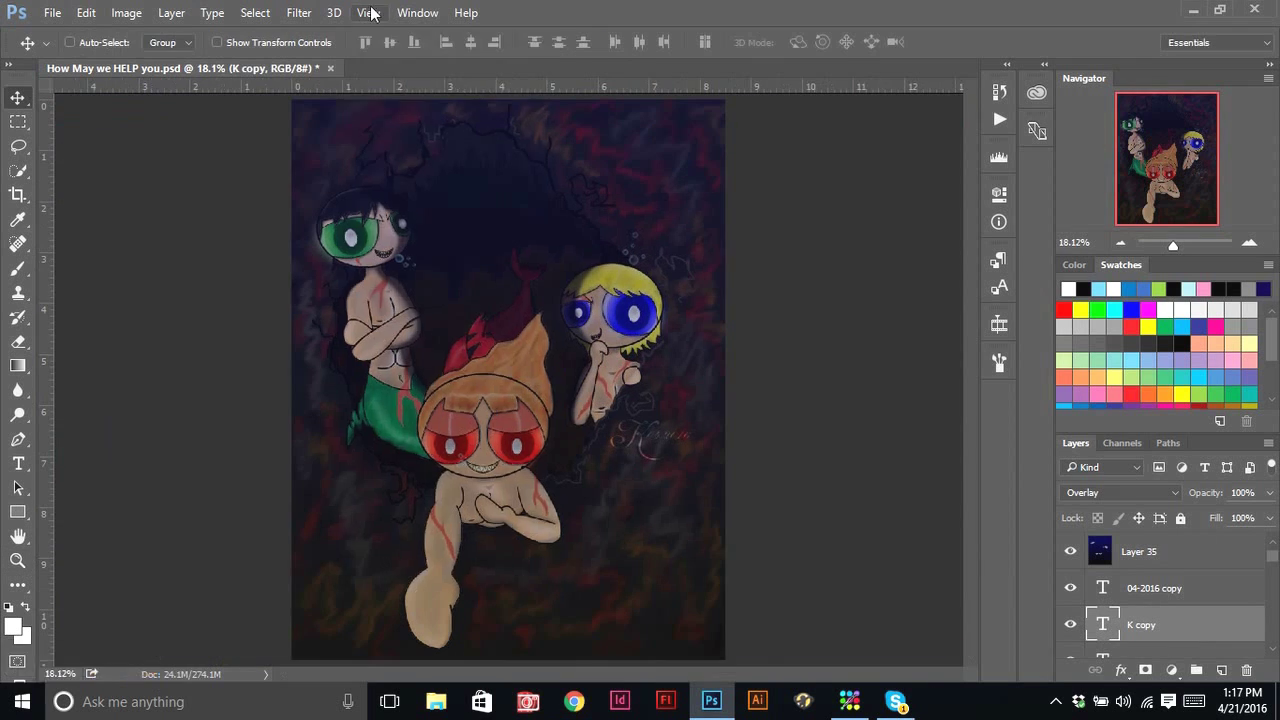
{"action": "left_click", "coordinate": [368, 12]}
{"action": "mouse_move", "coordinate": [400, 282]}
{"action": "left_click", "coordinate": [257, 318]}
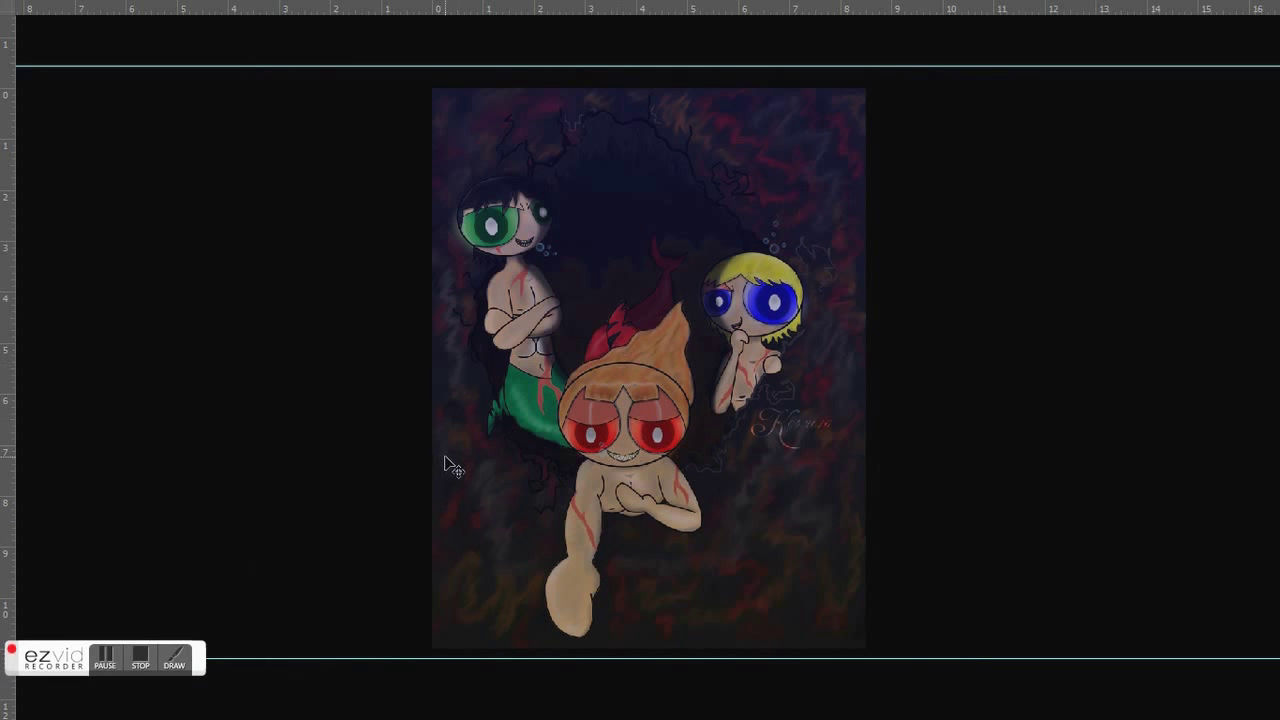